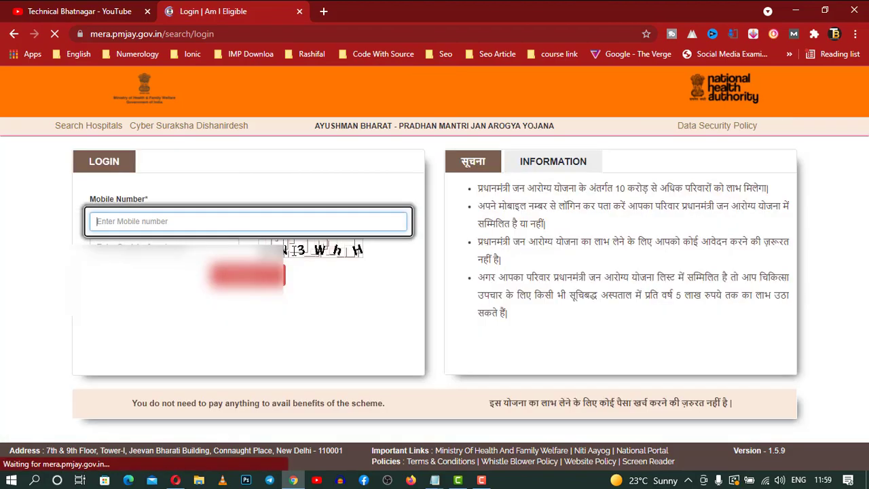
# Click into the address bar of the mera.pmjay.gov.in eligibility login page.
pyautogui.click(115, 34)
# Change the address from mera.pmjay.gov.in to pmjay.gov.in and load the main site.
pyautogui.moveTo(125, 34); pyautogui.dragTo(272, 34)
pyautogui.press('BackSpace')
pyautogui.press('BackSpace')
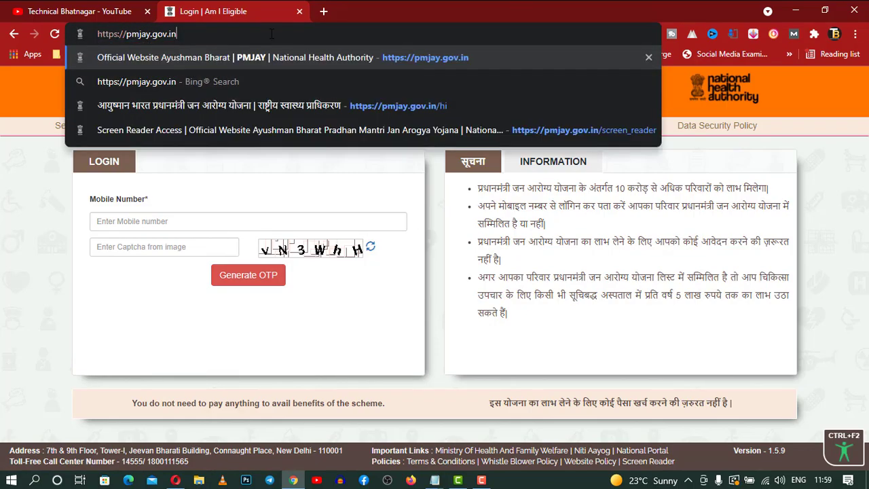
pyautogui.press('Return')
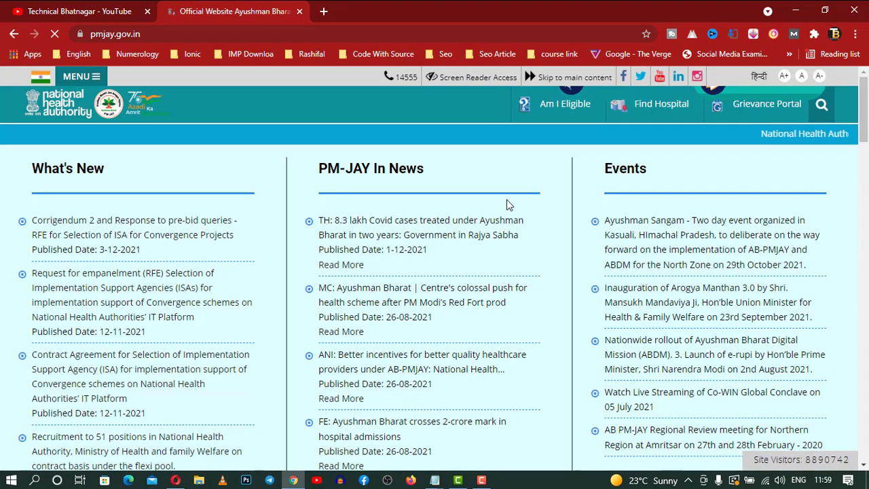
# Open Find Hospital in a new tab, then go to the Grievance Portal.
pyautogui.rightClick(647, 106)
pyautogui.click(609, 129)
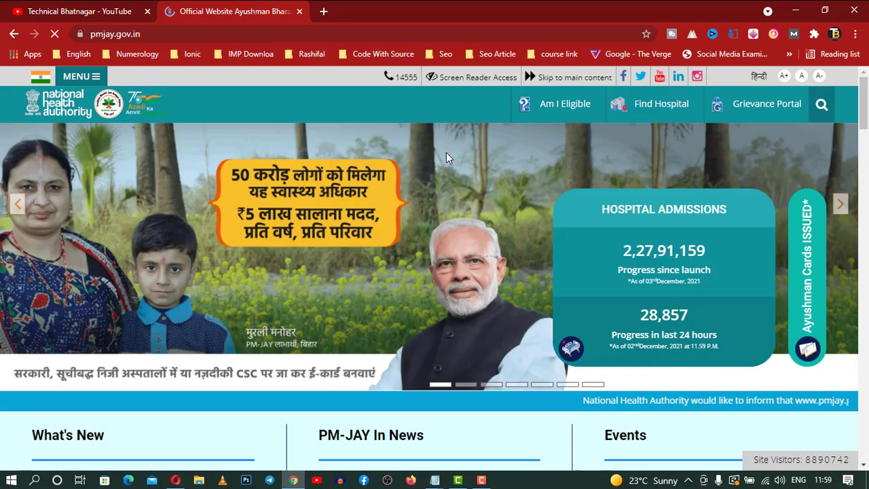
pyautogui.rightClick(653, 107)
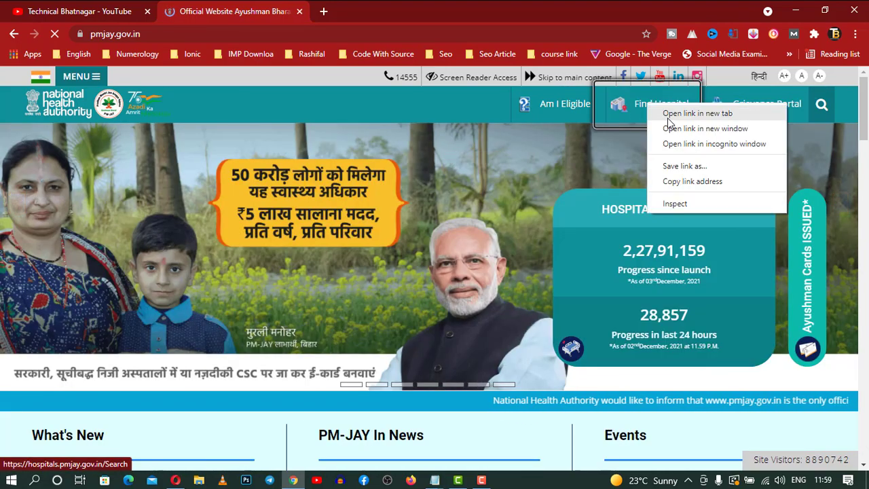
pyautogui.click(668, 115)
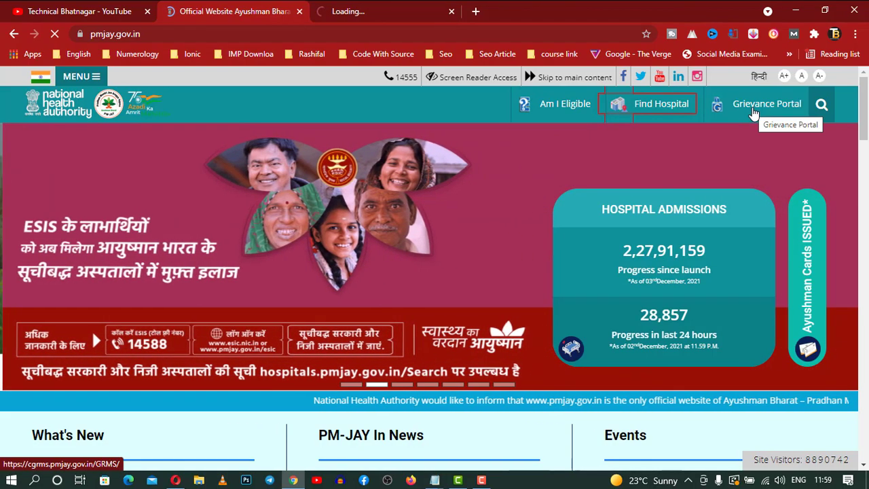
pyautogui.click(754, 109)
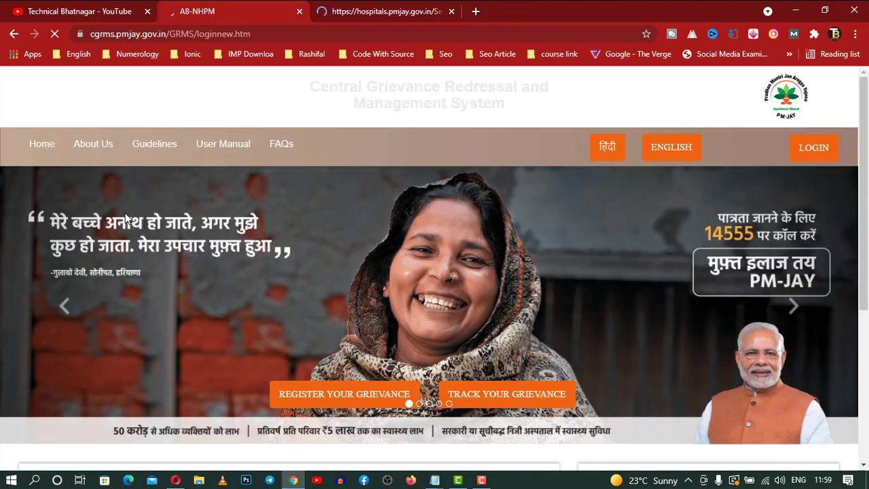
pyautogui.scroll(-3, 511, 188)
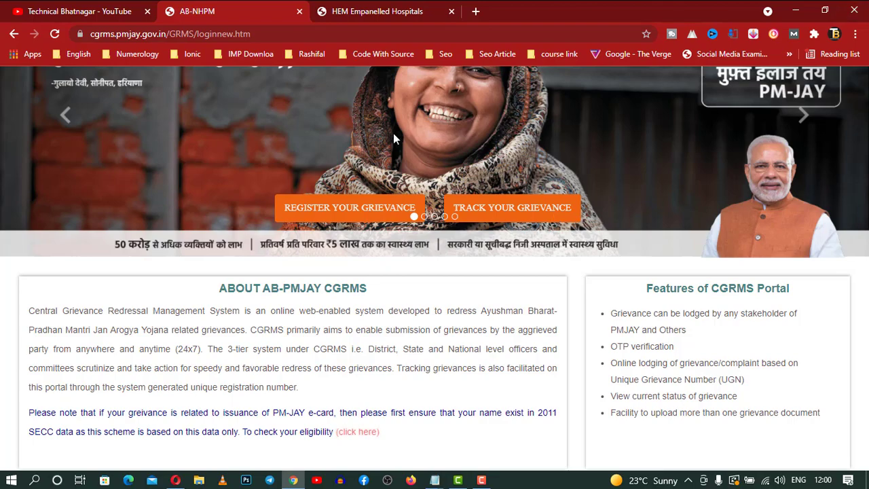
# Start REGISTER YOUR GRIEVANCE with PMJAY as the Grievance Registration For scheme.
pyautogui.click(352, 207)
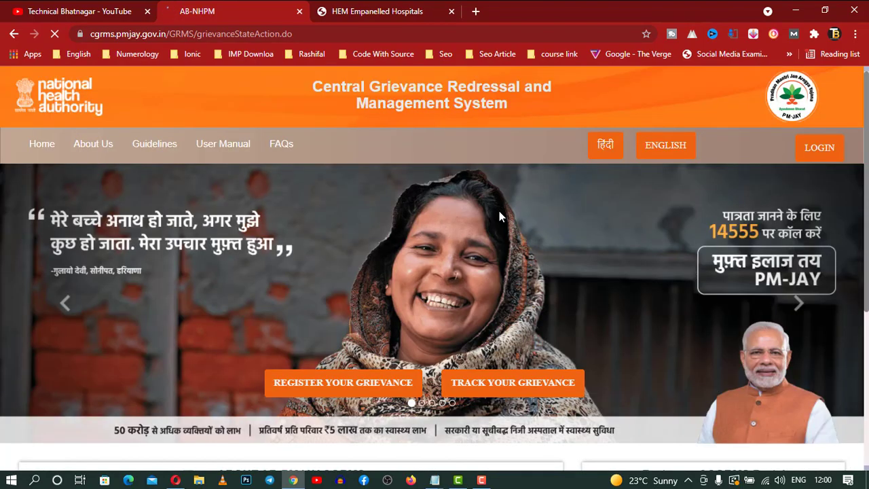
pyautogui.scroll(-4, 500, 204)
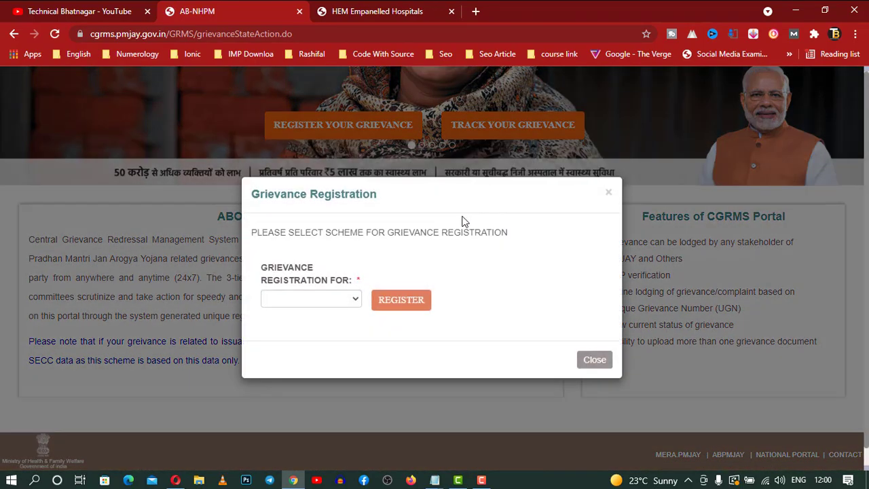
pyautogui.click(340, 302)
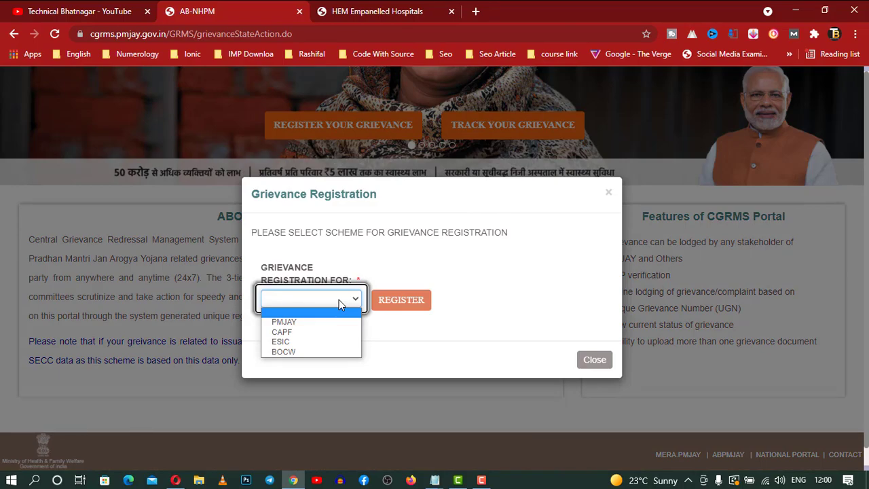
pyautogui.click(327, 322)
pyautogui.click(396, 307)
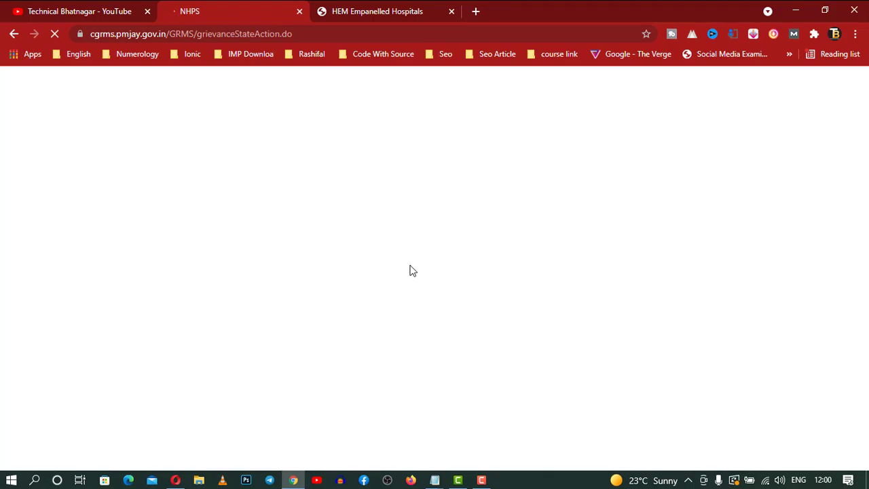
# In the hospital search tab, set state Uttar Pradesh, hospital type Public and district Moradabad.
pyautogui.click(380, 11)
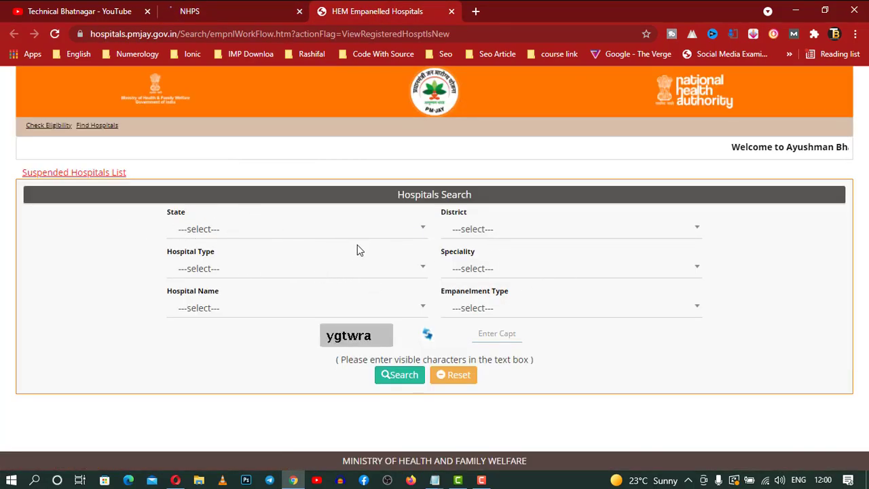
pyautogui.click(375, 231)
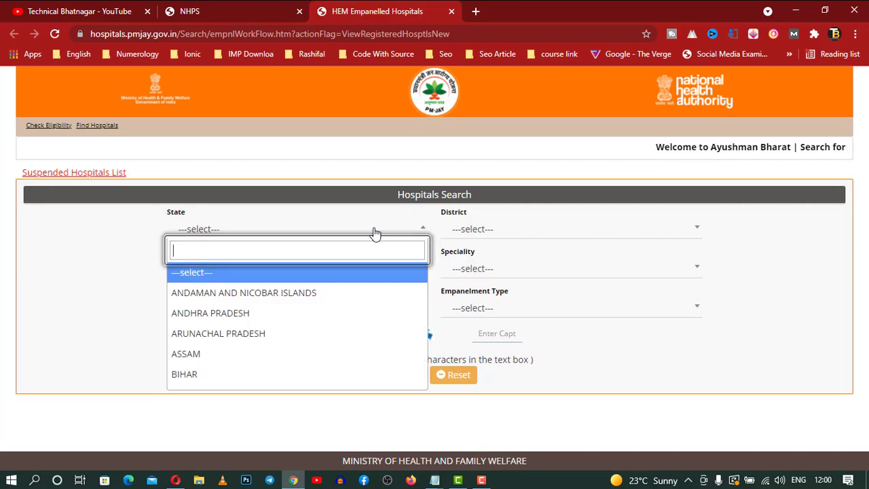
pyautogui.write('utt')
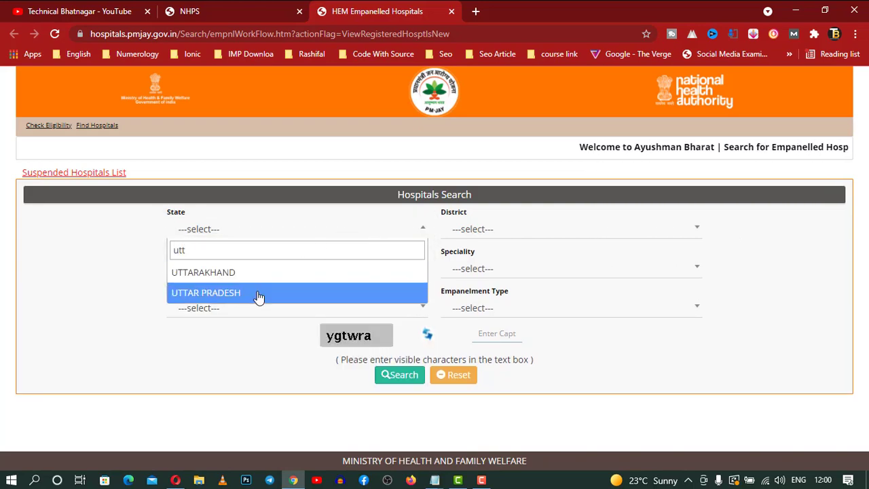
pyautogui.click(258, 293)
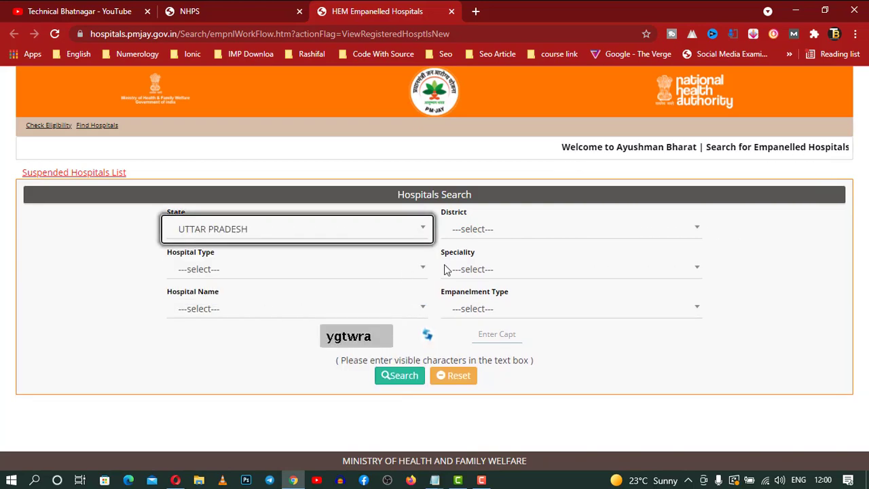
pyautogui.click(526, 235)
pyautogui.click(720, 244)
pyautogui.click(618, 239)
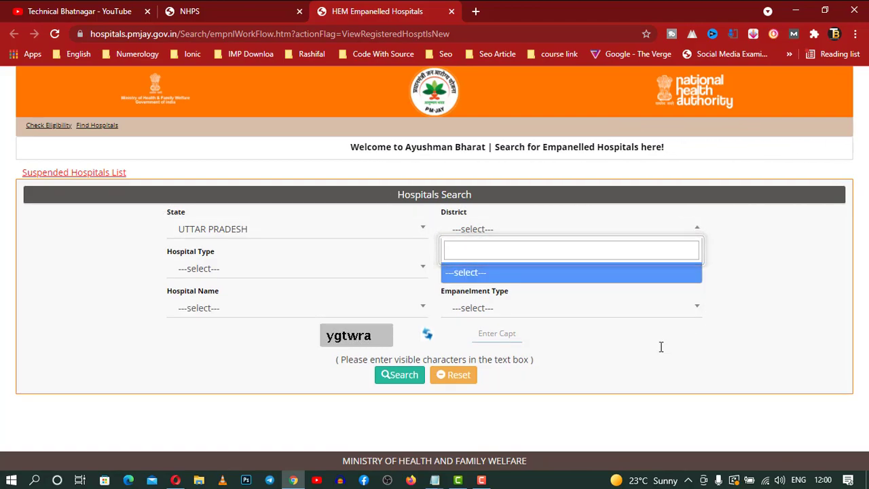
pyautogui.click(296, 270)
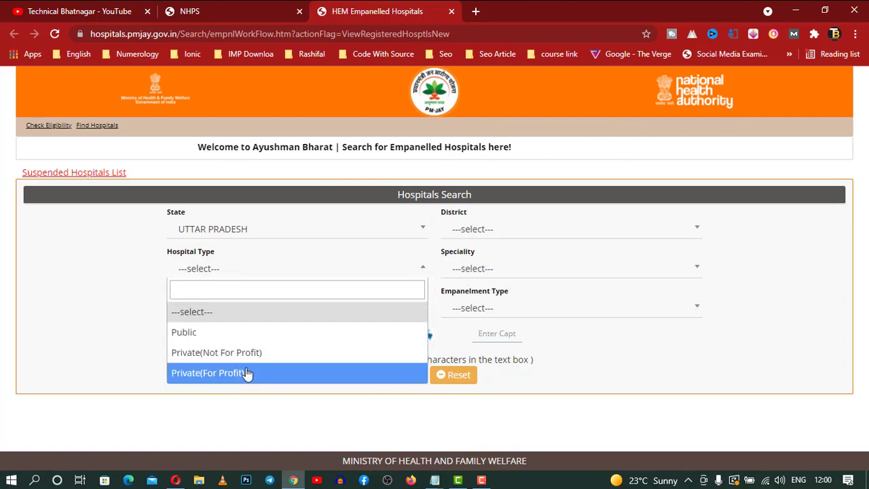
pyautogui.click(209, 335)
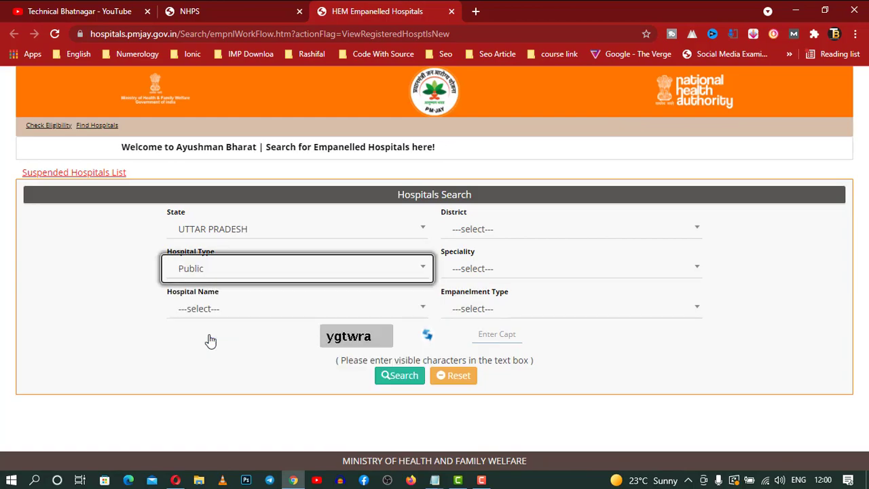
pyautogui.click(514, 235)
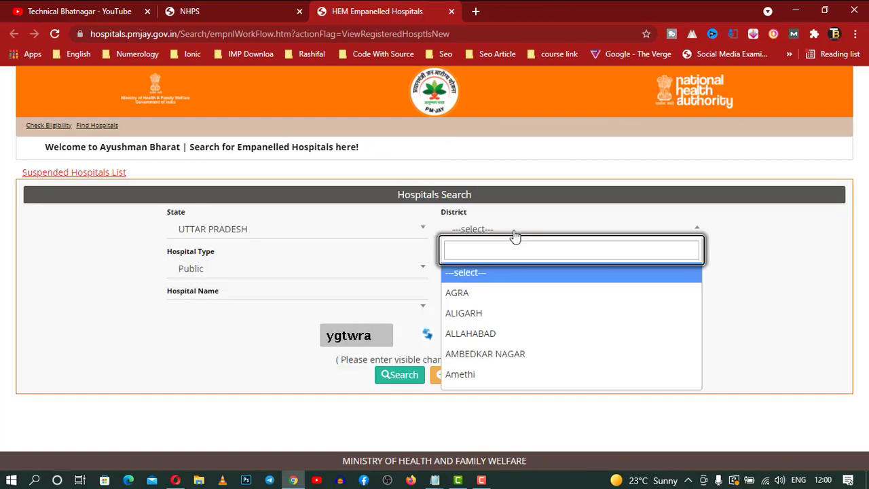
pyautogui.write('mor')
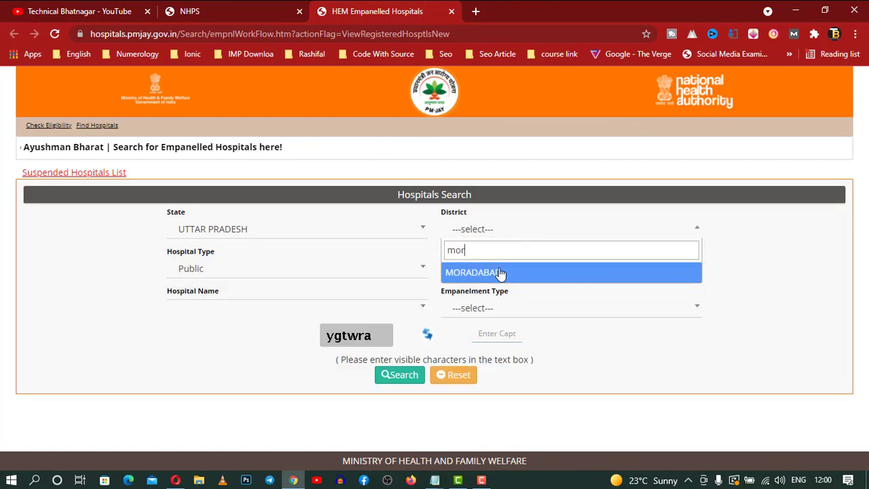
pyautogui.click(500, 272)
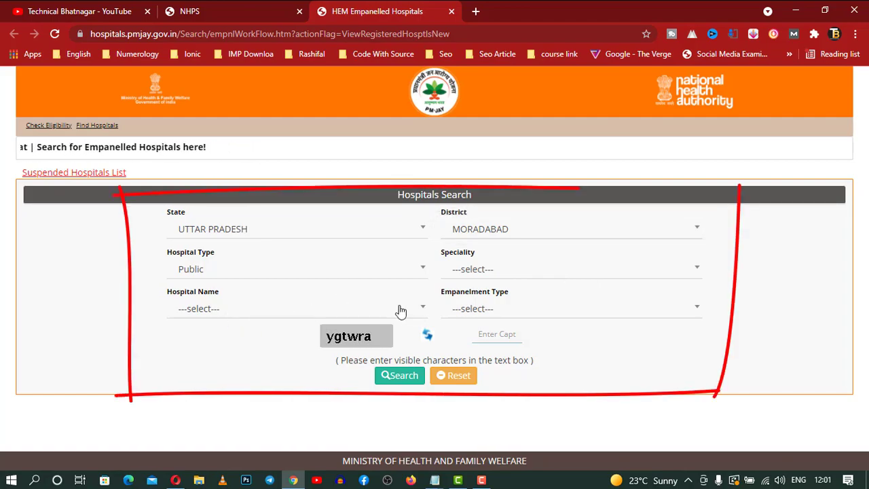
# Choose speciality JR-Joint Replacement, hospital PANDIT DEEN DAYAL UPADHYAY DISTRICT MALE HOSPITAL MORADABAD, and PMJAY empanelment.
pyautogui.click(535, 271)
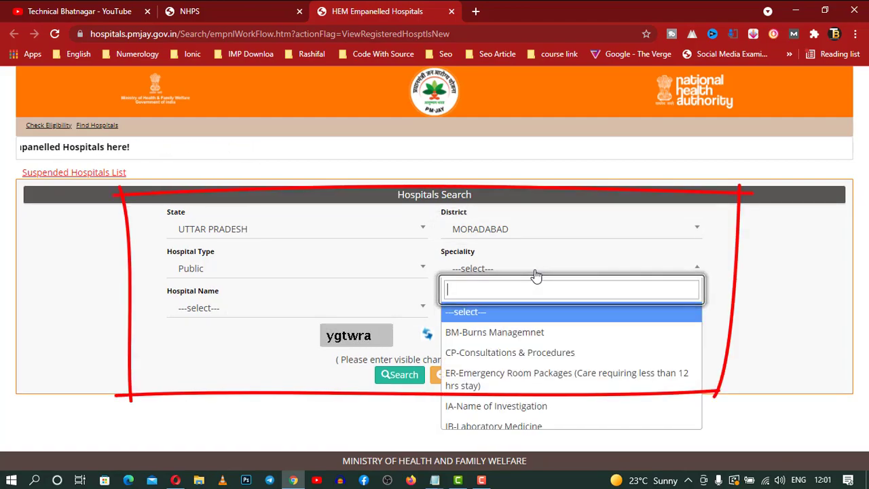
pyautogui.scroll(-3, 565, 344)
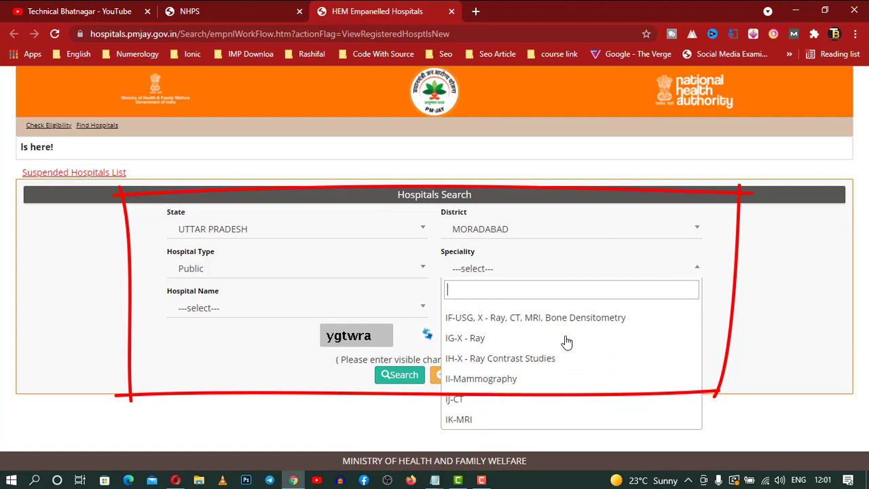
pyautogui.scroll(-1, 567, 342)
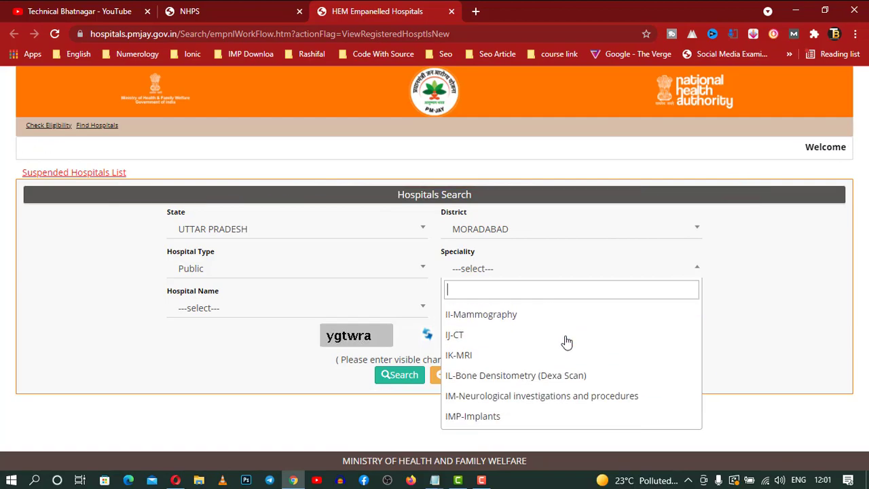
pyautogui.scroll(-2, 567, 341)
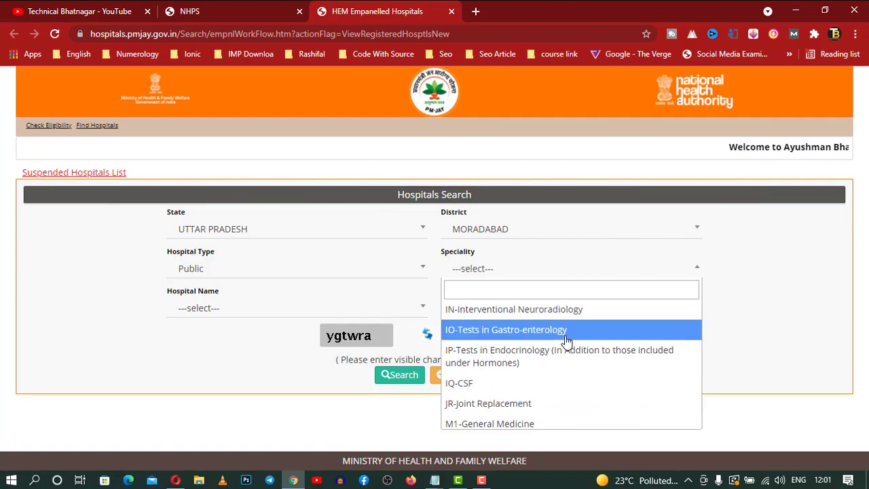
pyautogui.click(550, 405)
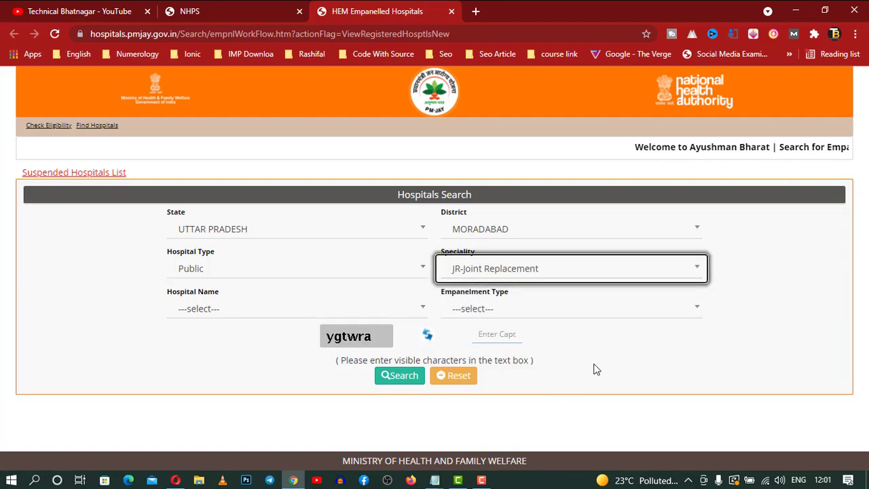
pyautogui.click(401, 309)
pyautogui.scroll(-1, 319, 409)
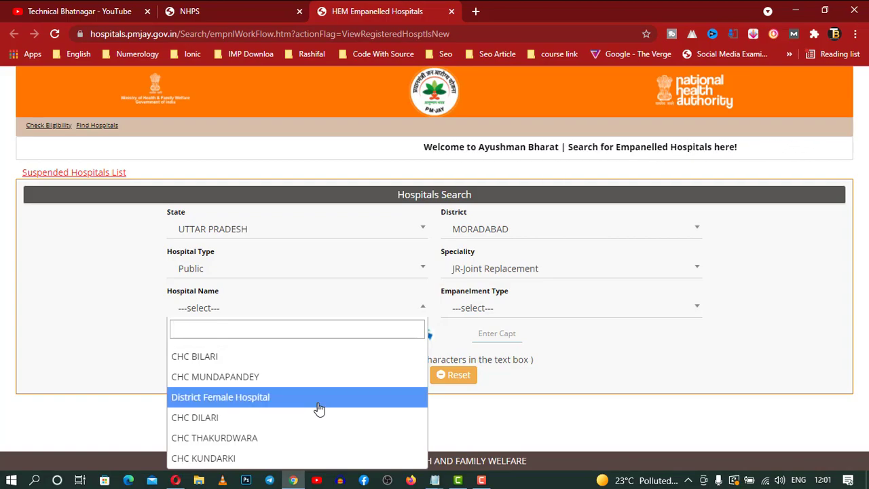
pyautogui.scroll(1, 319, 409)
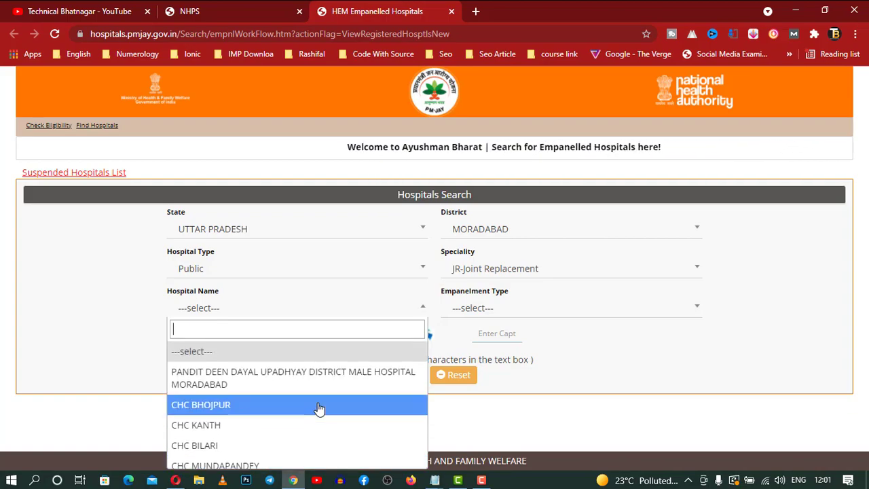
pyautogui.click(313, 384)
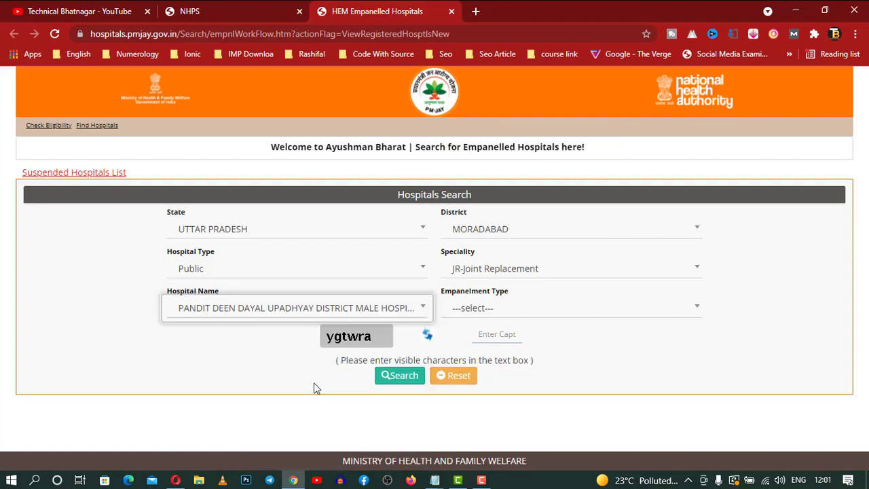
pyautogui.click(566, 309)
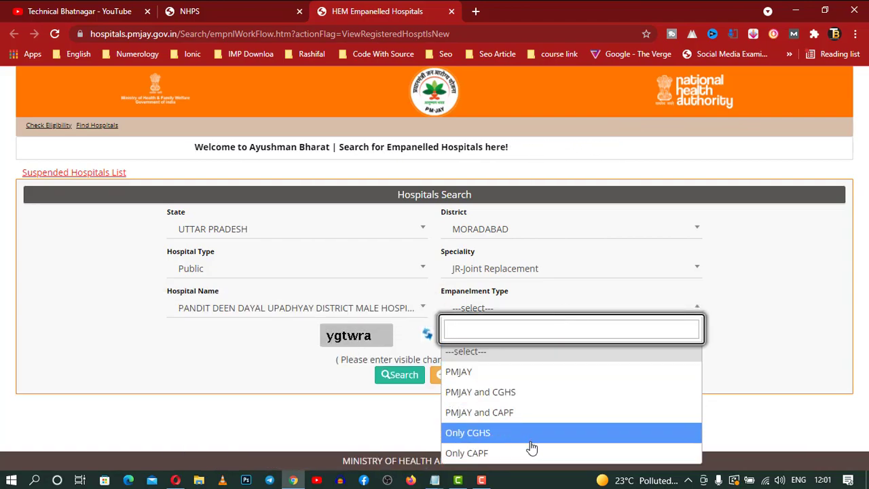
pyautogui.click(521, 372)
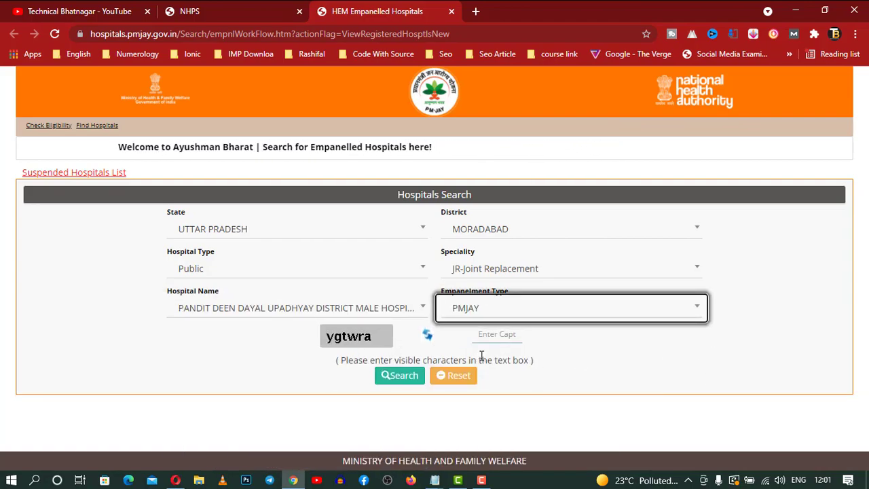
# On the grievance form tab, keep Beneficiary as Grievance by and choose Request as case type.
pyautogui.click(227, 9)
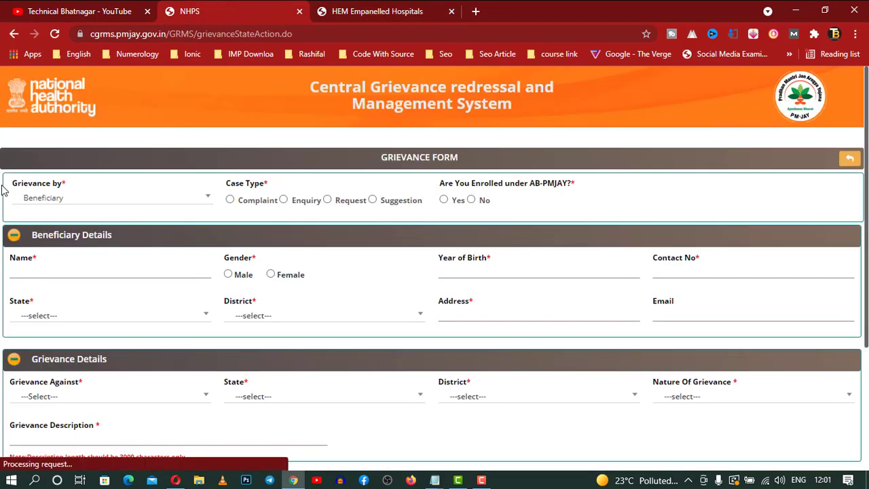
pyautogui.click(380, 8)
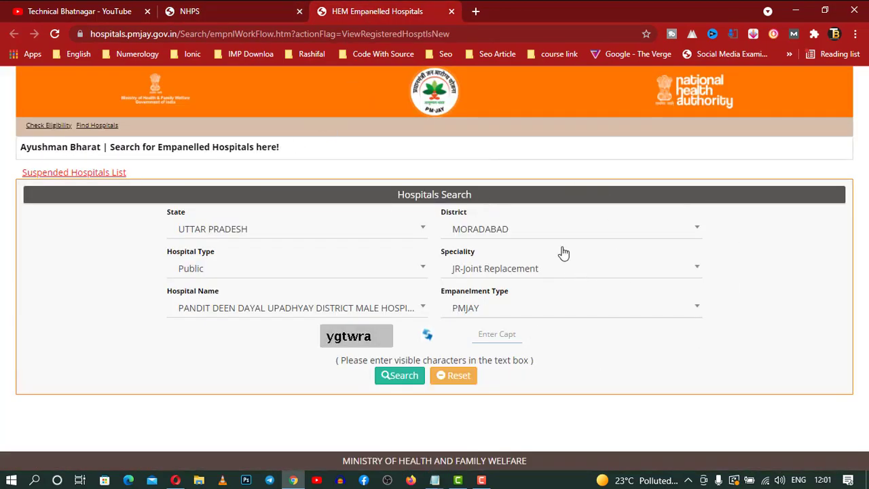
pyautogui.click(197, 12)
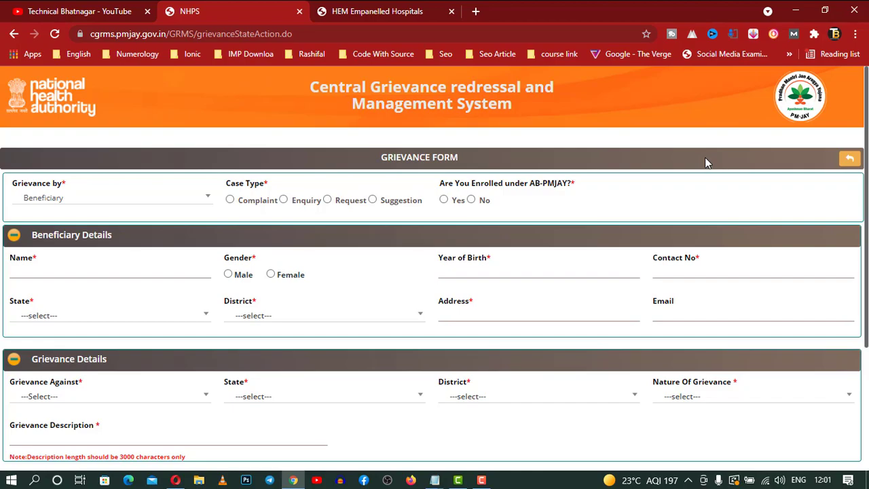
pyautogui.click(481, 480)
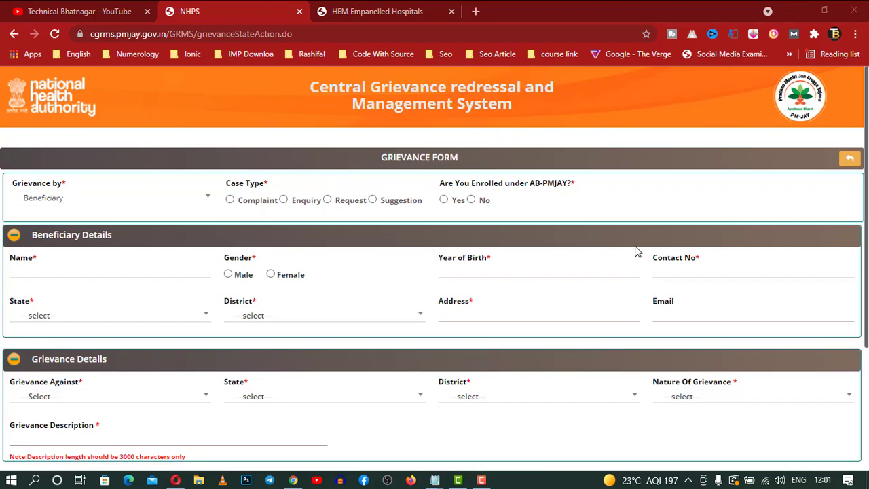
pyautogui.click(130, 198)
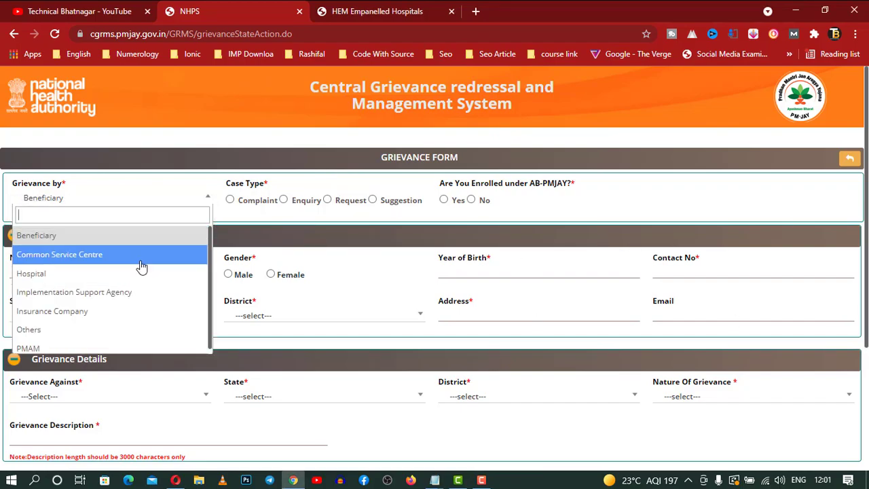
pyautogui.scroll(-1, 140, 265)
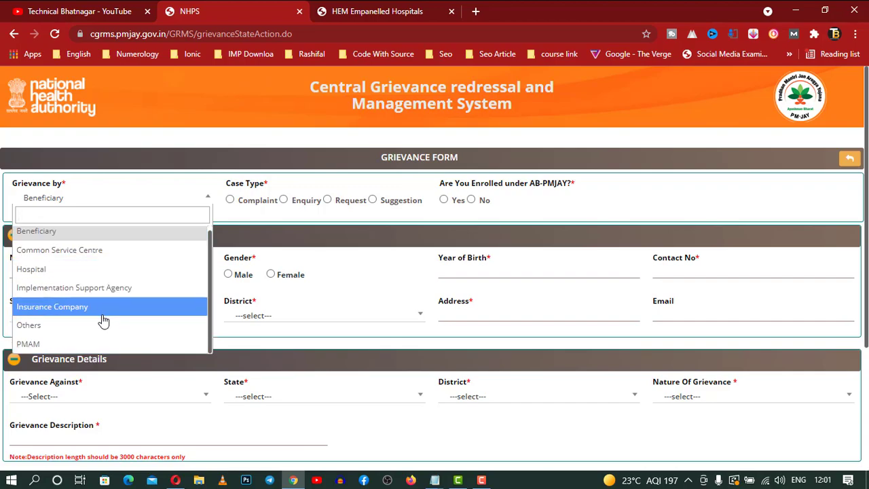
pyautogui.click(120, 231)
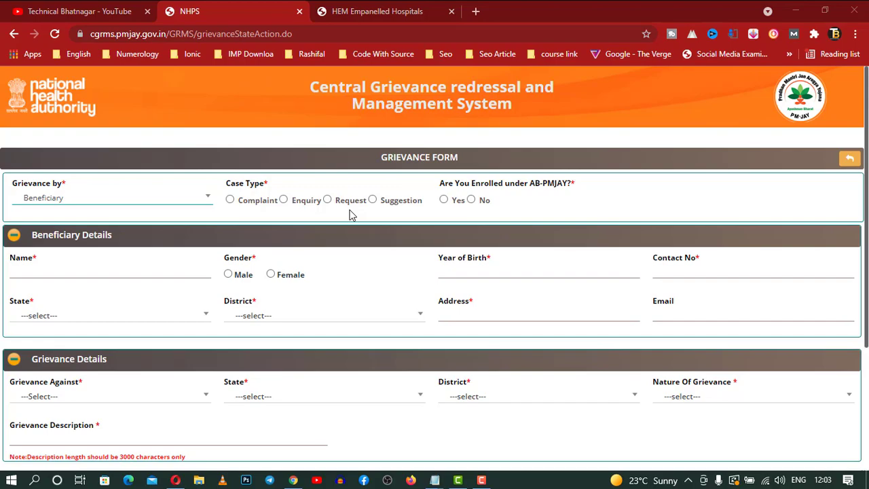
pyautogui.click(328, 201)
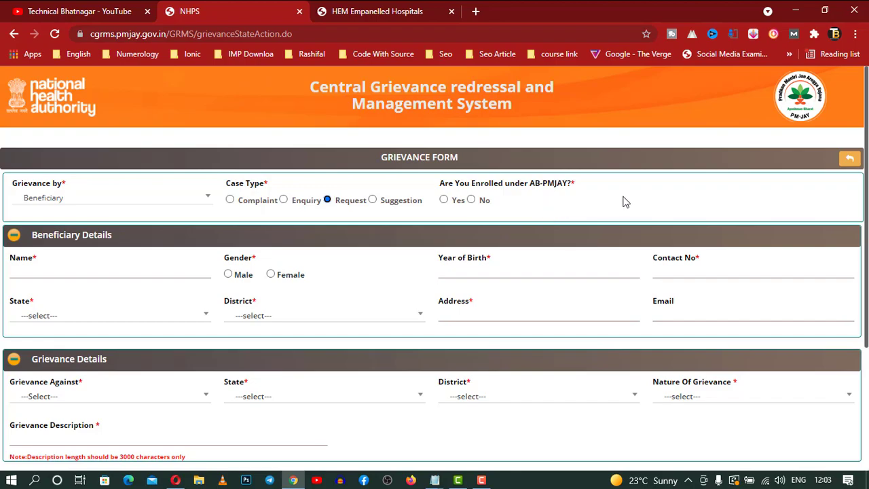
# Answer No to AB-PMJAY enrolment, enter the beneficiary's name, and set gender to Male.
pyautogui.click(474, 201)
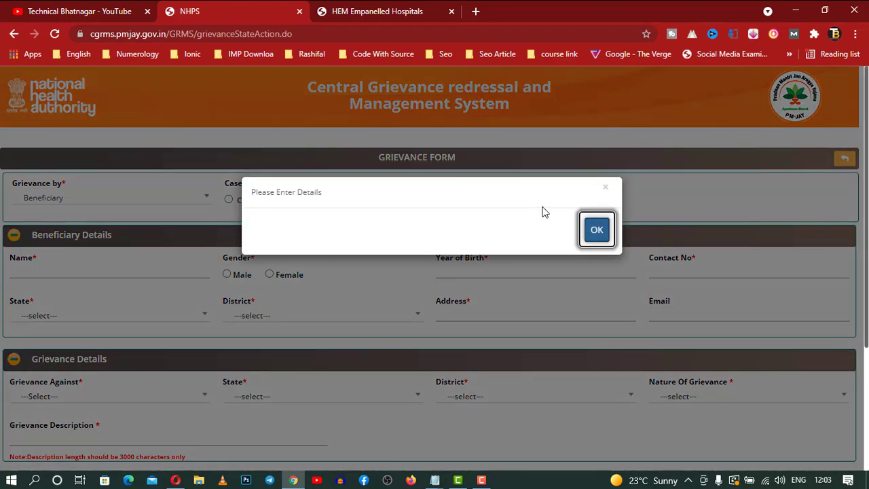
pyautogui.click(590, 232)
pyautogui.click(179, 274)
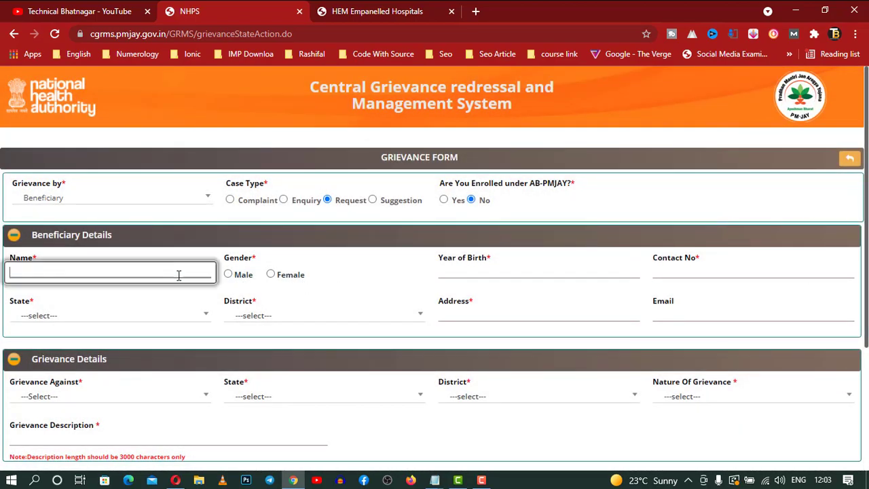
pyautogui.write('abhishek bhatnagar')
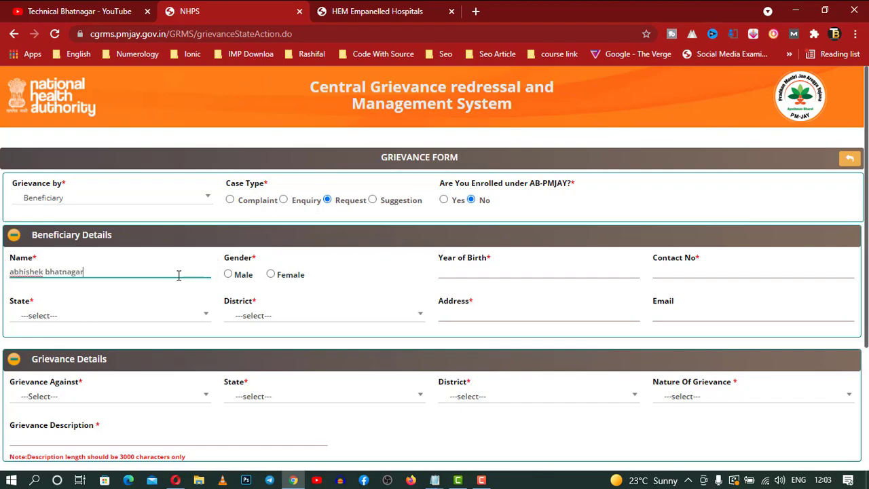
pyautogui.press('Tab')
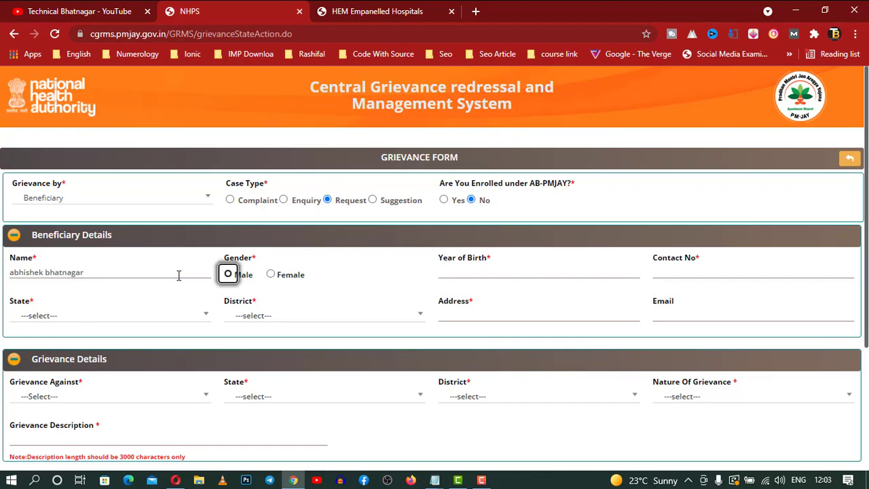
pyautogui.click(228, 275)
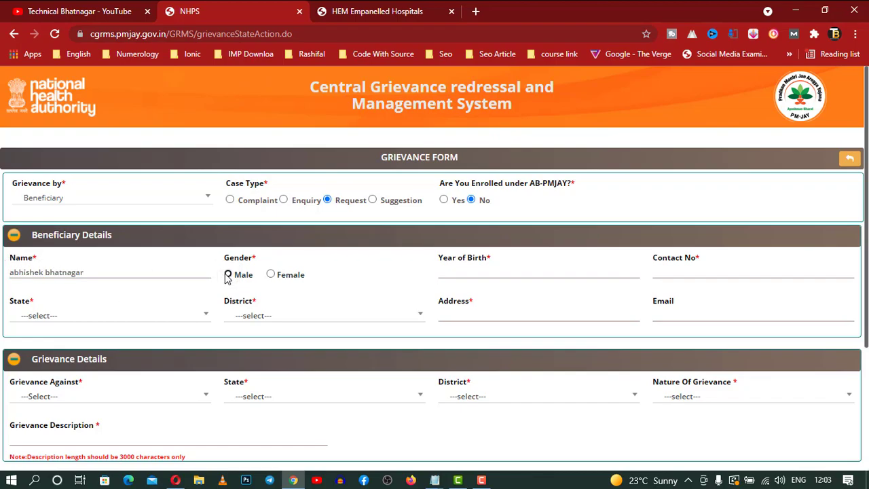
# Set the year of birth to 1985 and enter the beneficiary's contact number.
pyautogui.click(491, 271)
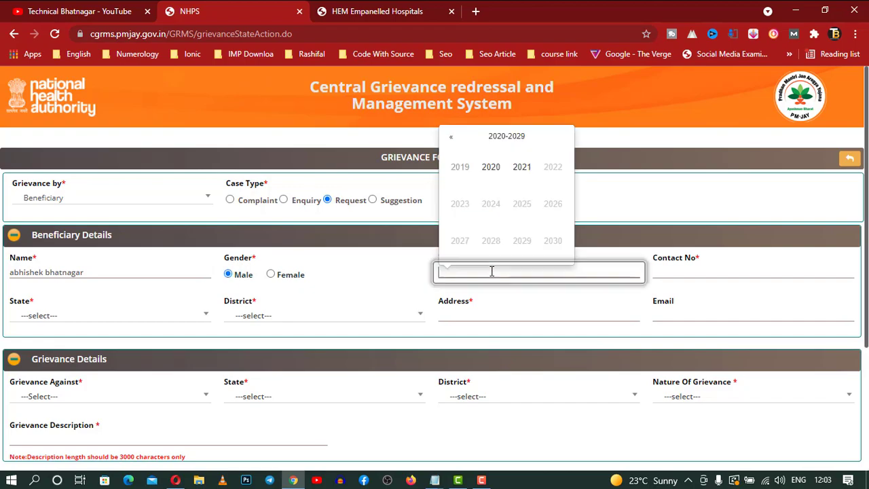
pyautogui.click(447, 138)
pyautogui.click(447, 139)
pyautogui.click(448, 139)
pyautogui.click(448, 139)
pyautogui.click(521, 204)
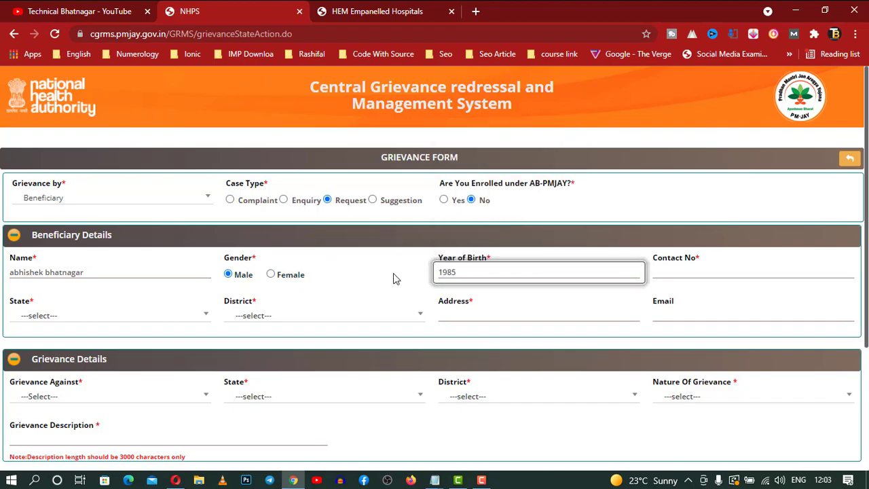
pyautogui.click(680, 270)
pyautogui.write('12345678')
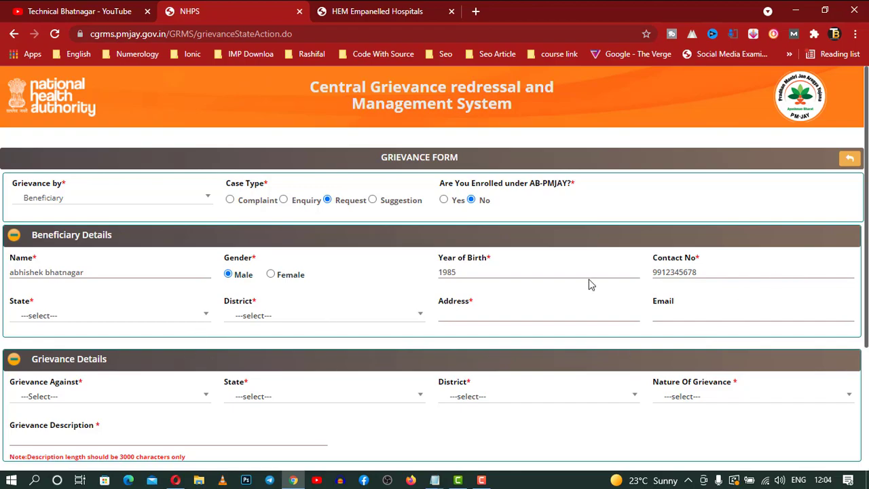
# Set the beneficiary's state to Uttar Pradesh and district to Moradabad.
pyautogui.click(202, 316)
pyautogui.write('uu')
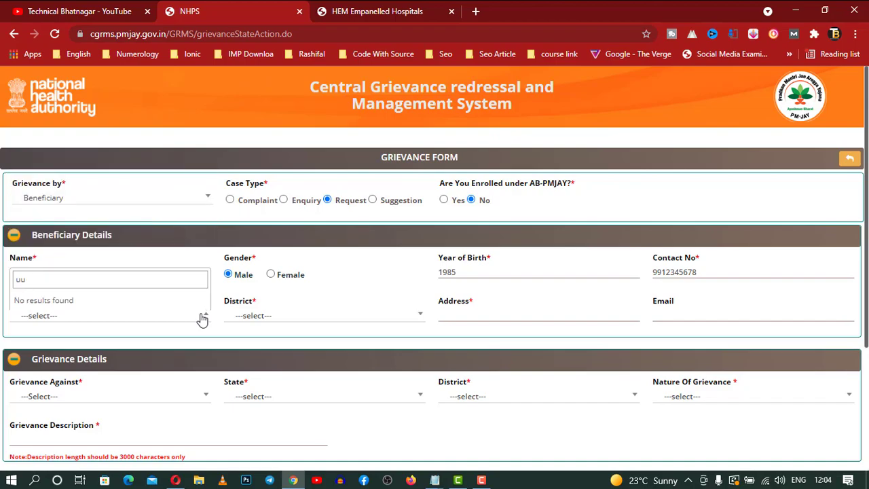
pyautogui.press('BackSpace')
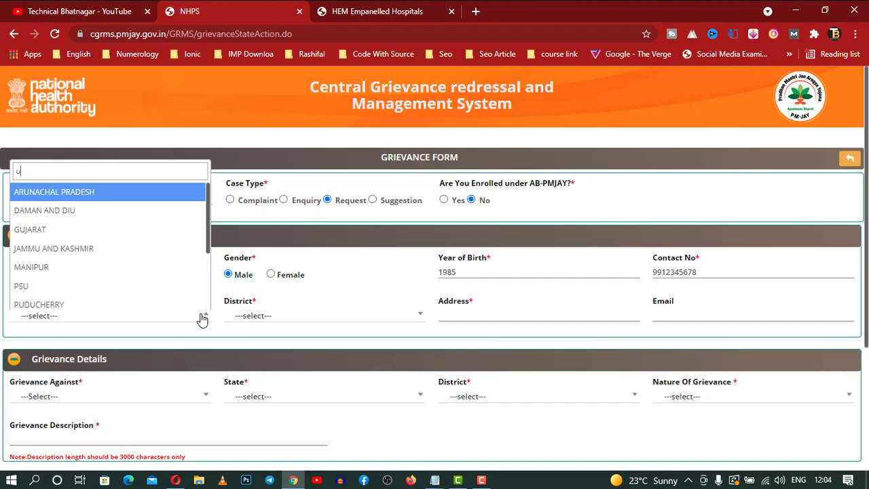
pyautogui.write('t')
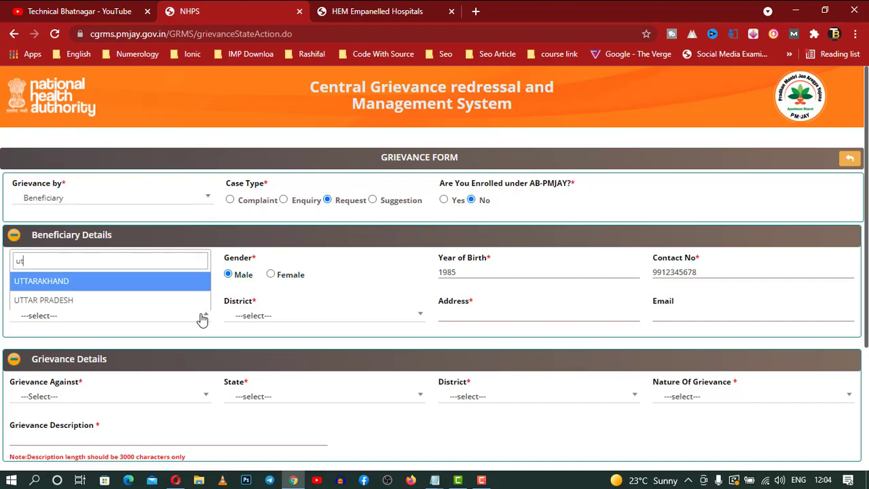
pyautogui.click(116, 303)
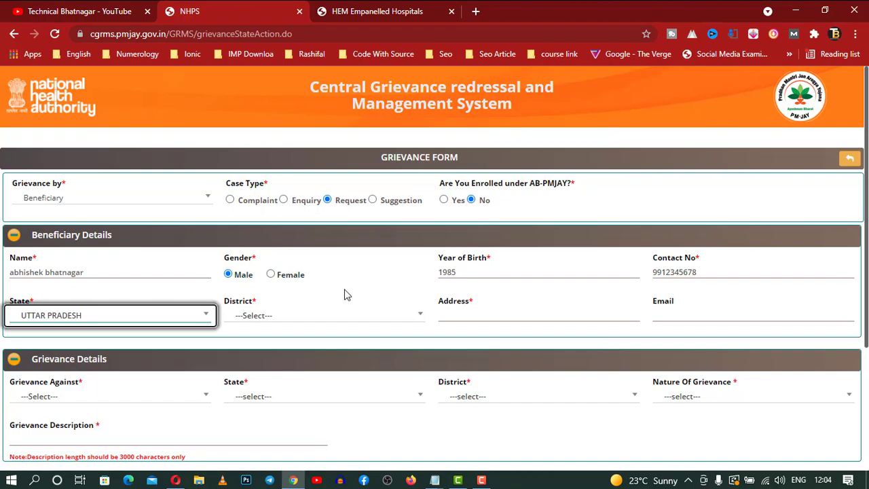
pyautogui.click(379, 317)
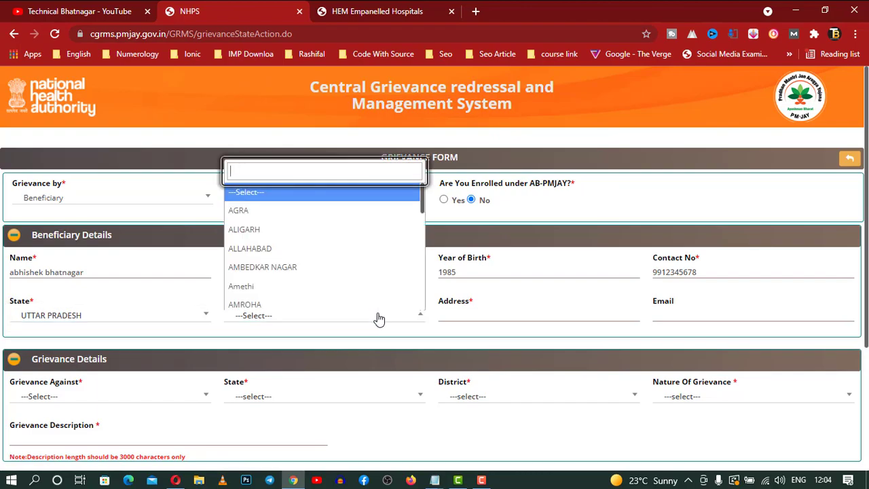
pyautogui.write('mora')
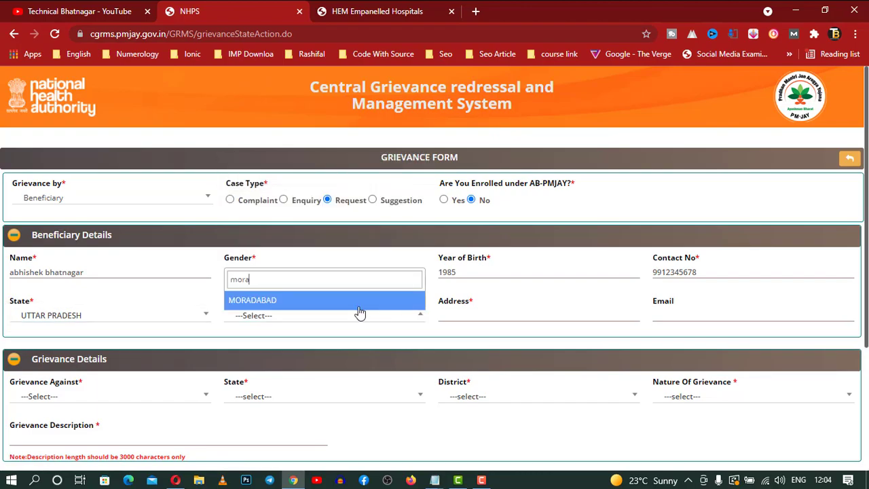
pyautogui.press('Return')
# Enter the beneficiary's street address in the Address field.
pyautogui.click(479, 312)
pyautogui.write('buddhi vihar')
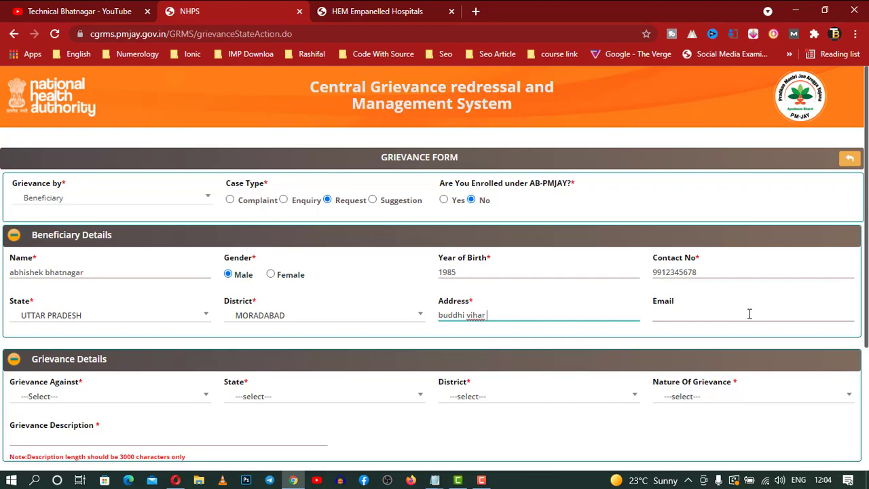
pyautogui.click(749, 313)
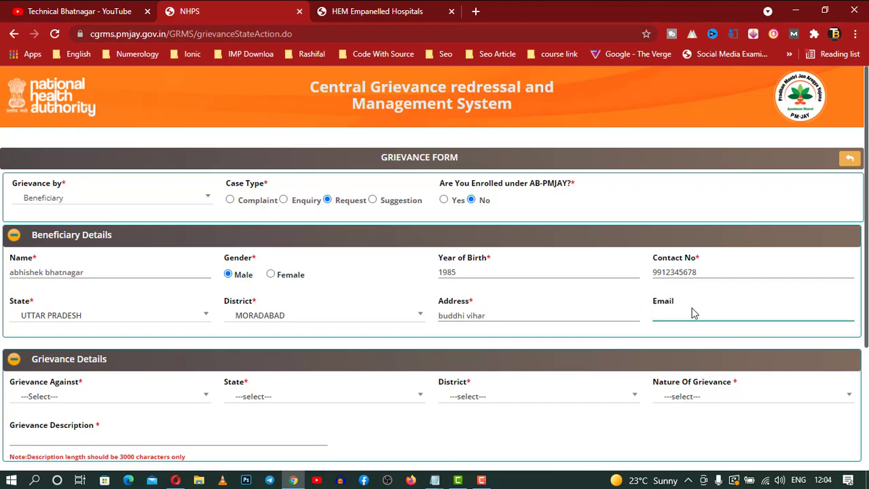
pyautogui.scroll(-2, 692, 313)
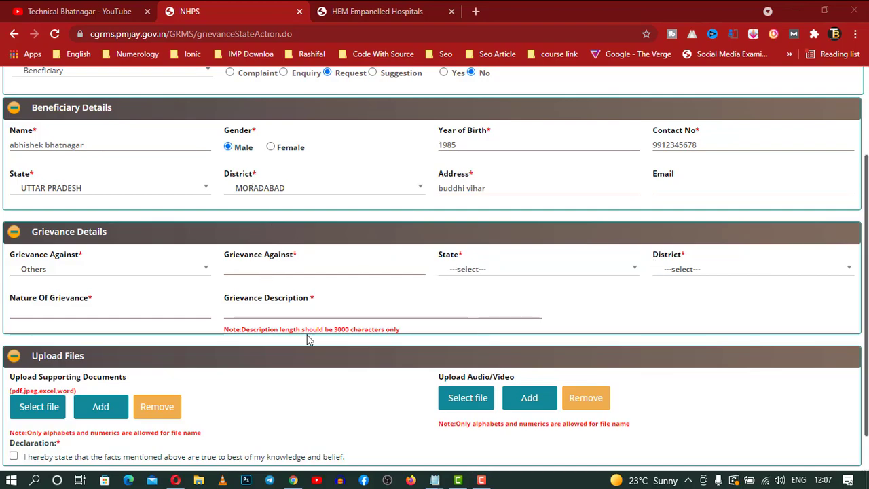
# Copy 'add name in ayushman bharat yojana' from Notepad into the Grievance Against field.
pyautogui.moveTo(434, 480)
pyautogui.click(574, 430)
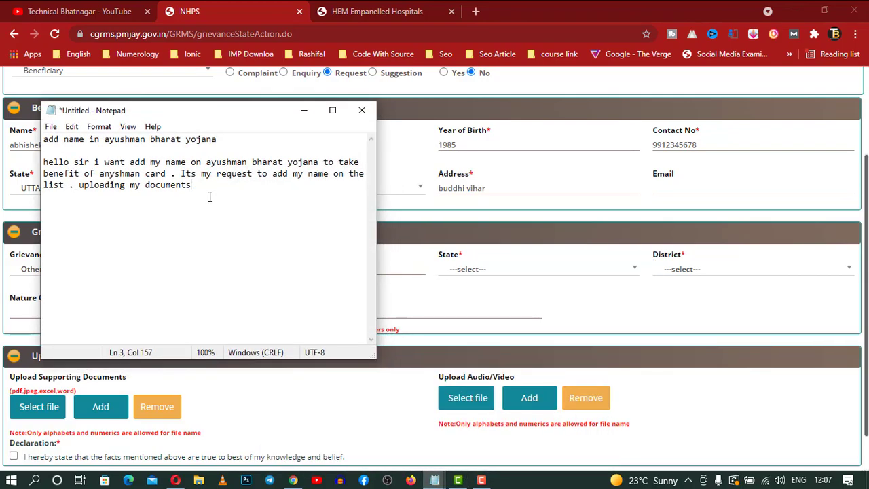
pyautogui.moveTo(241, 142); pyautogui.dragTo(12, 143)
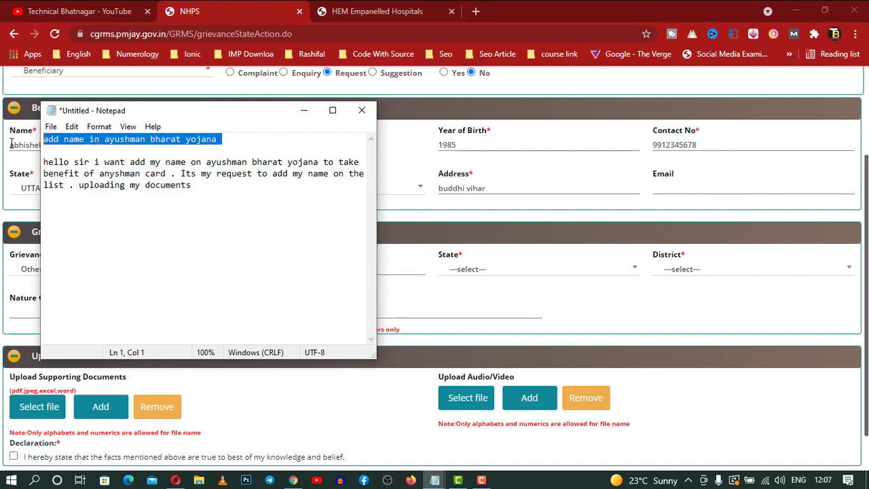
pyautogui.rightClick(127, 143)
pyautogui.click(157, 186)
pyautogui.click(303, 110)
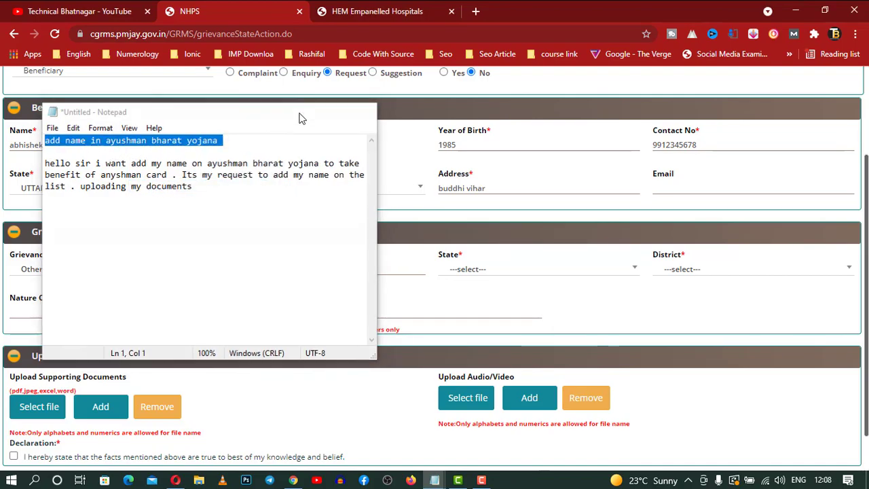
pyautogui.hotkey('ctrl', 'v')
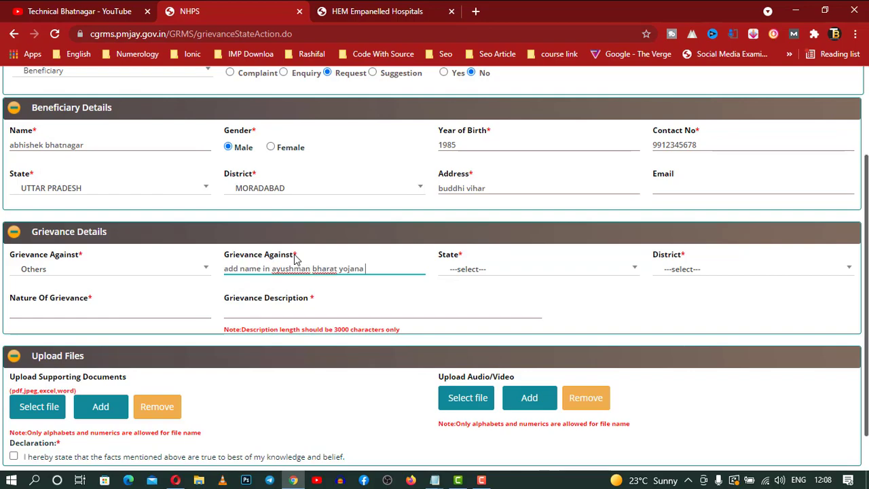
# Set grievance state Uttar Pradesh and district Moradabad, and paste the same line as Nature Of Grievance.
pyautogui.click(537, 271)
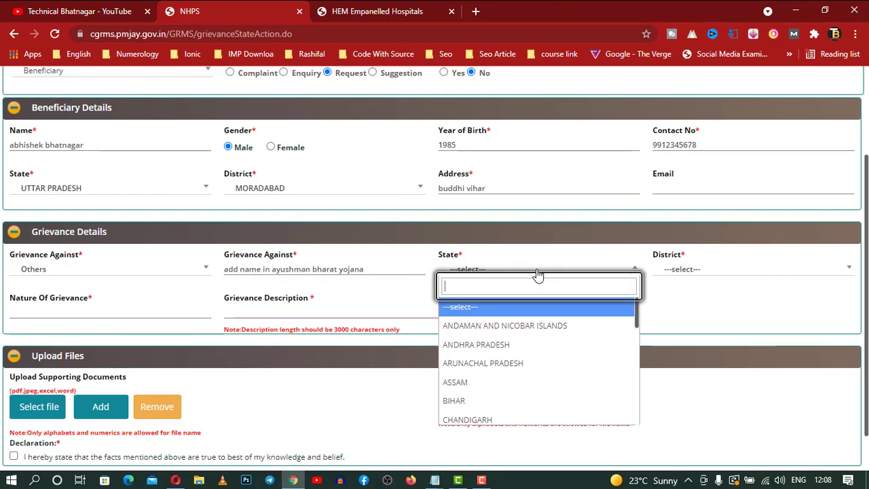
pyautogui.write('utt')
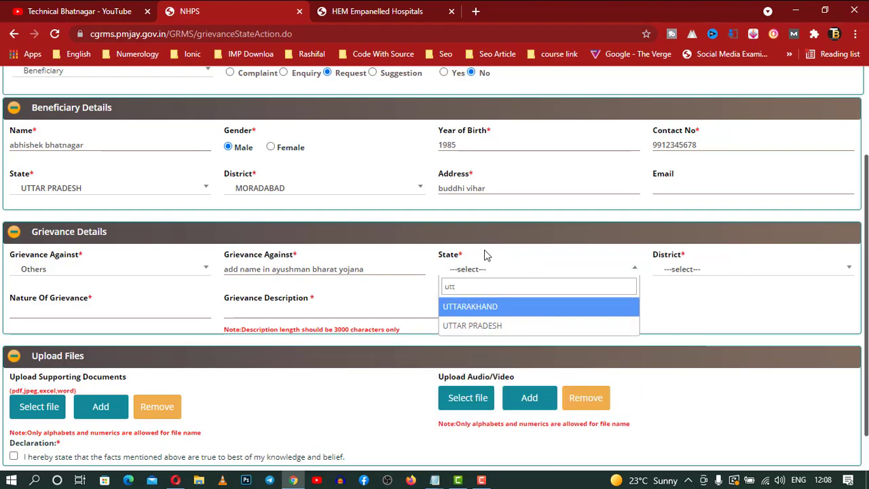
pyautogui.click(490, 325)
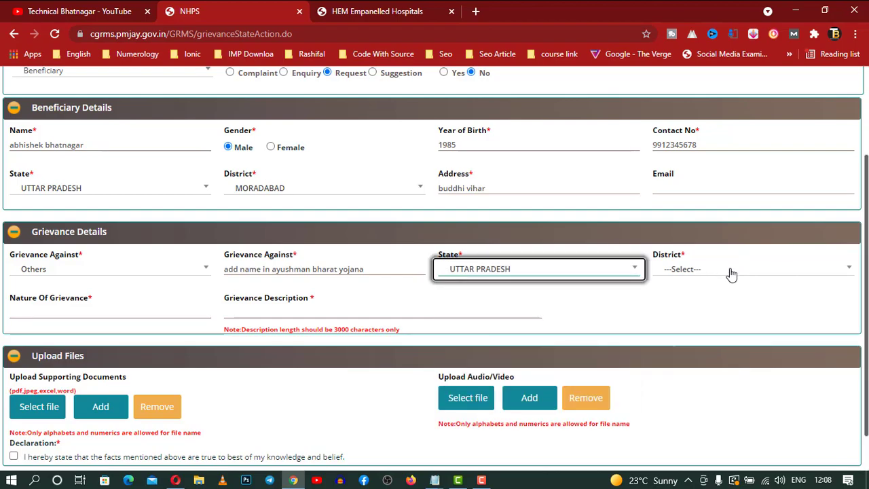
pyautogui.click(731, 271)
pyautogui.write('mora')
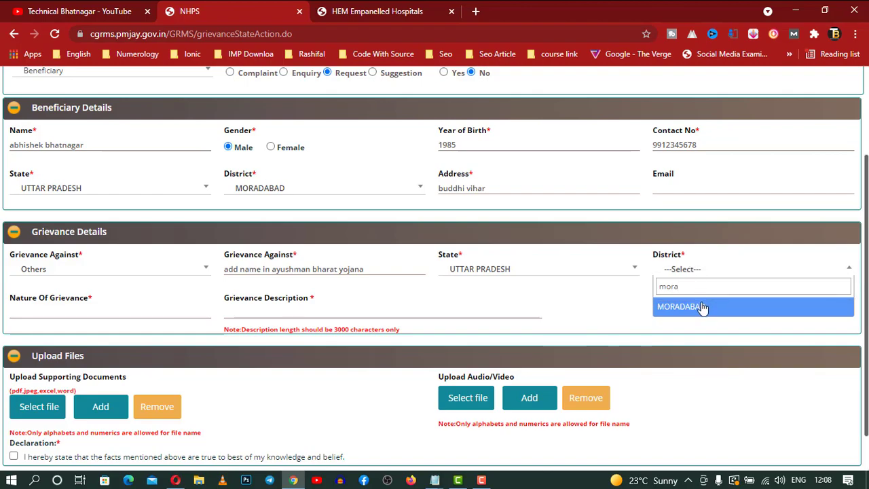
pyautogui.click(703, 306)
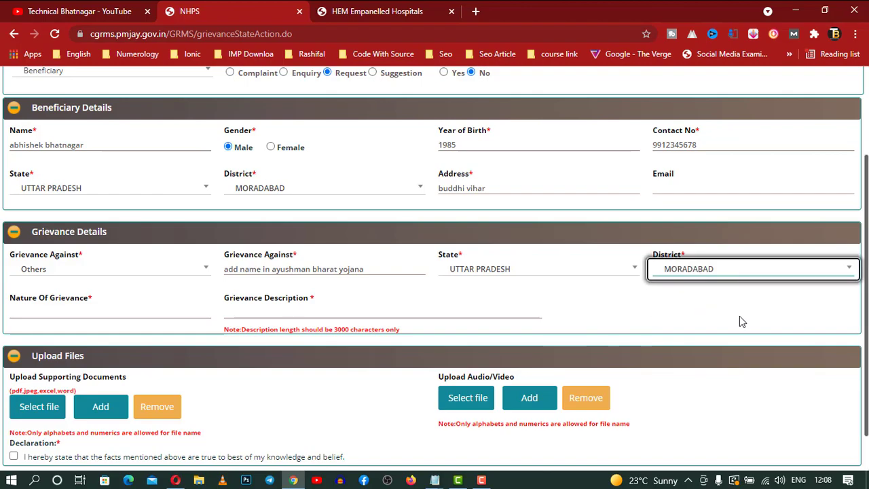
pyautogui.click(112, 302)
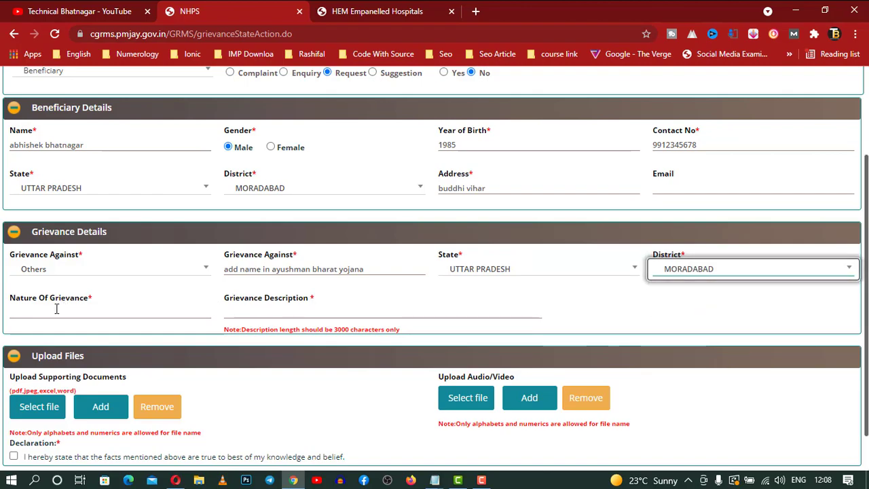
pyautogui.click(92, 307)
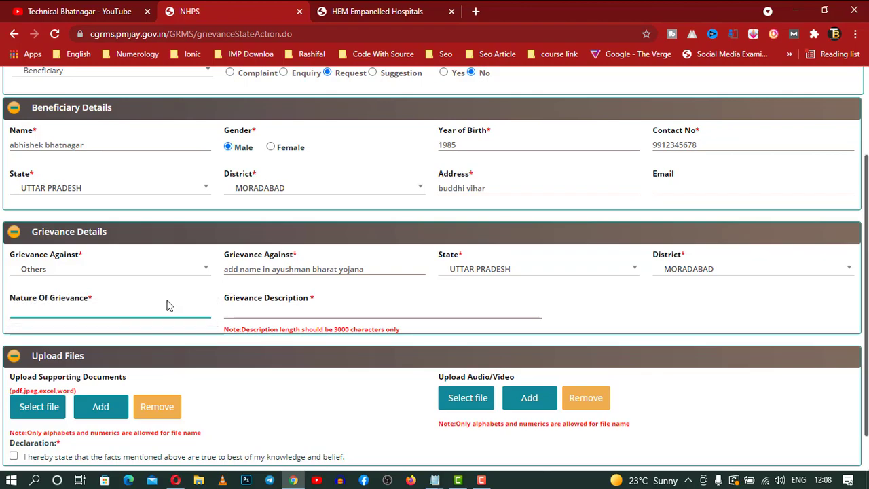
pyautogui.hotkey('ctrl', 'v')
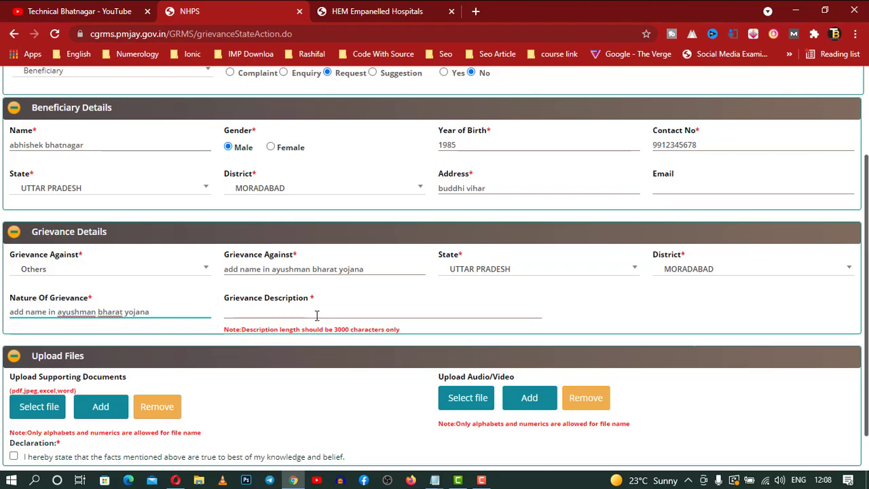
# Copy the request paragraph from Notepad and paste it into Grievance Description.
pyautogui.click(435, 481)
pyautogui.click(509, 407)
pyautogui.click(42, 162)
pyautogui.moveTo(43, 163); pyautogui.dragTo(215, 188)
pyautogui.rightClick(173, 170)
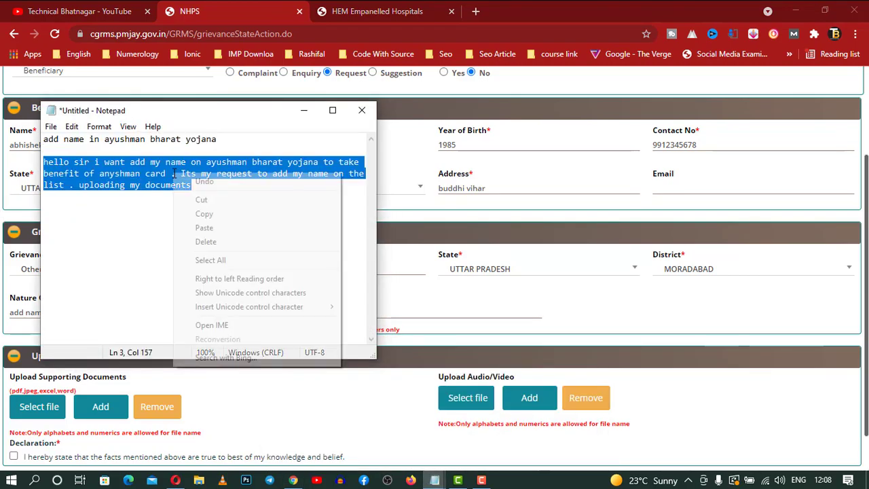
pyautogui.click(204, 214)
pyautogui.click(303, 110)
pyautogui.click(297, 314)
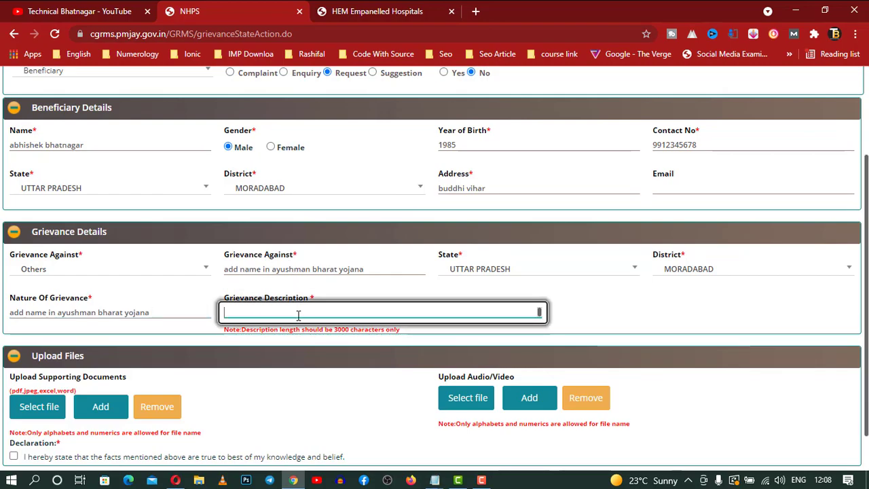
pyautogui.hotkey('ctrl', 'v')
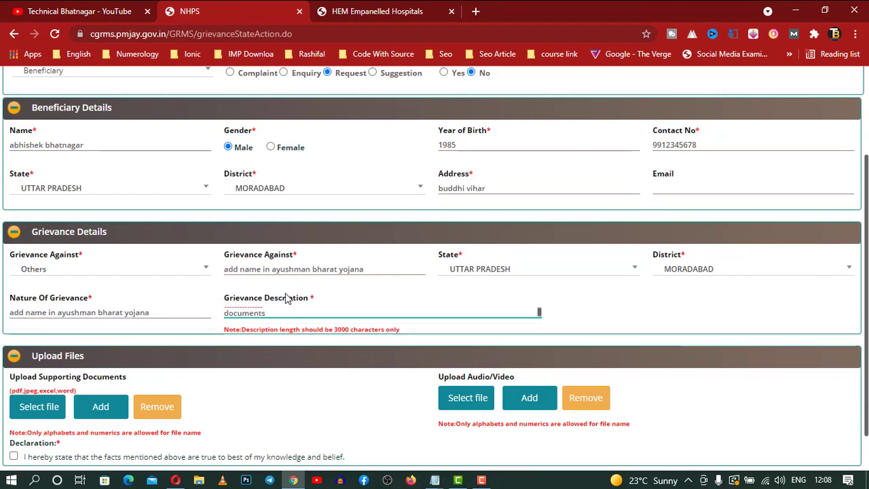
pyautogui.press('Home')
# Bring the Notepad note back over the form, then minimize it again.
pyautogui.click(435, 480)
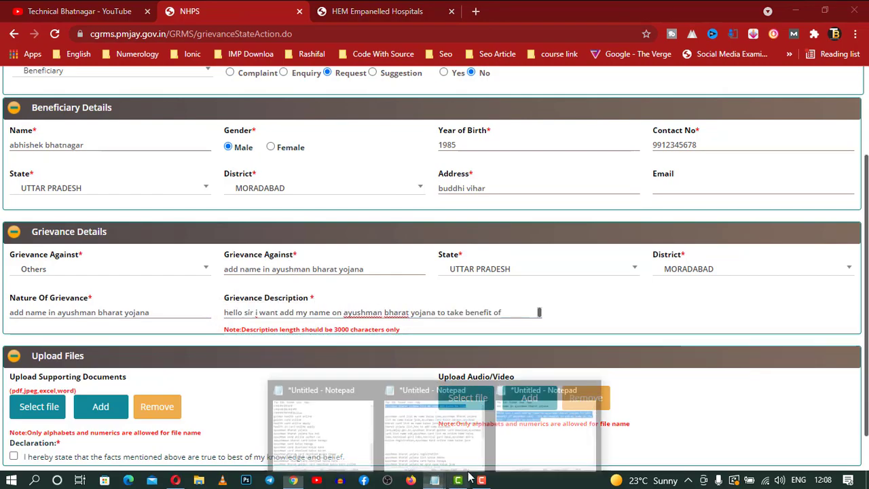
pyautogui.click(534, 440)
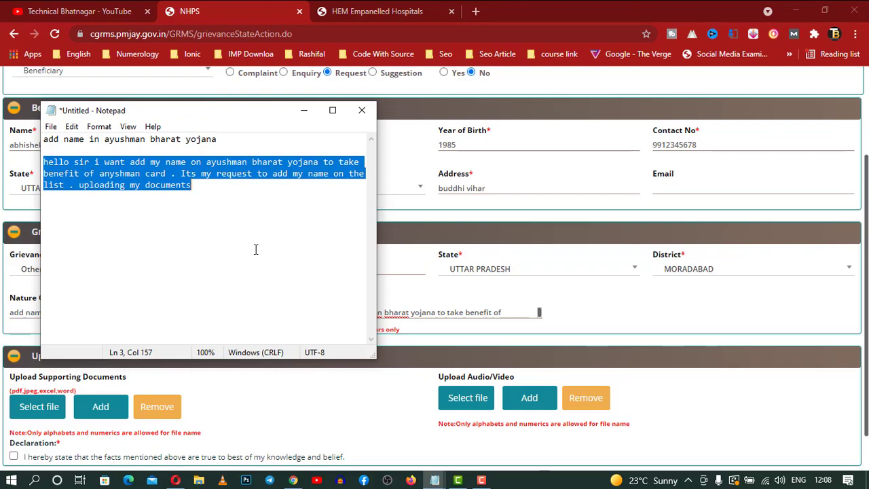
pyautogui.click(303, 110)
# Scroll down to the declaration and Submit button, then back up the form.
pyautogui.scroll(-1, 299, 306)
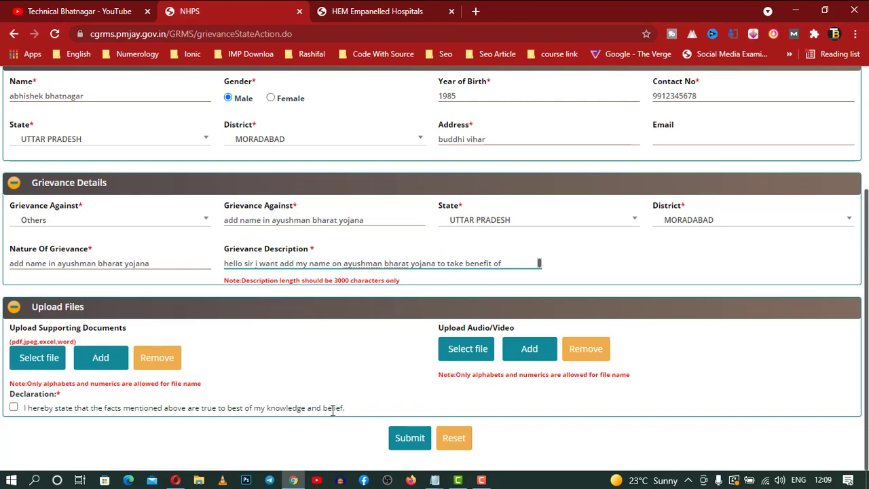
pyautogui.scroll(3, 313, 409)
pyautogui.scroll(-2, 313, 409)
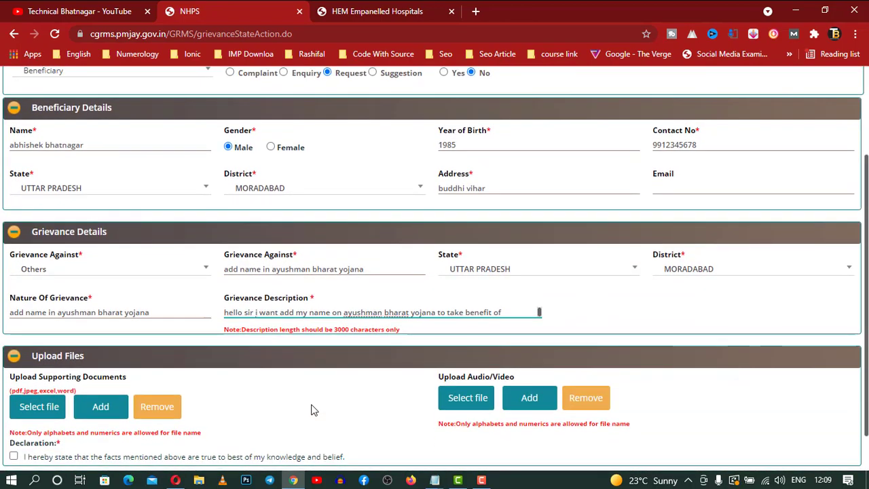
pyautogui.scroll(-1, 312, 410)
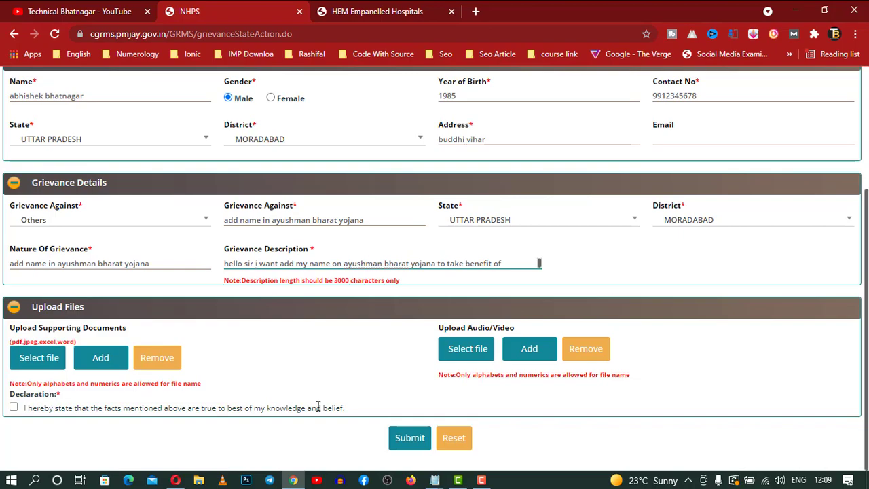
pyautogui.scroll(3, 316, 406)
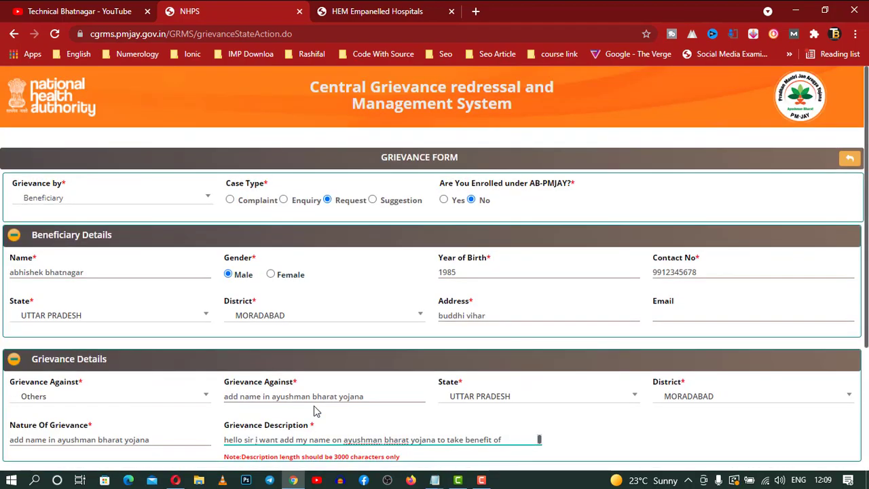
# Return to the CGRMS home page via the National Health Authority logo and open Track Your Grievance.
pyautogui.click(77, 97)
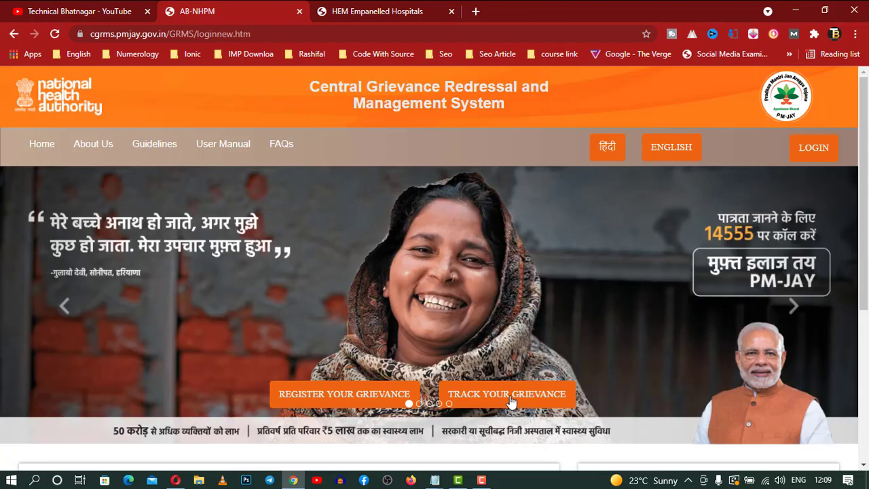
pyautogui.click(511, 400)
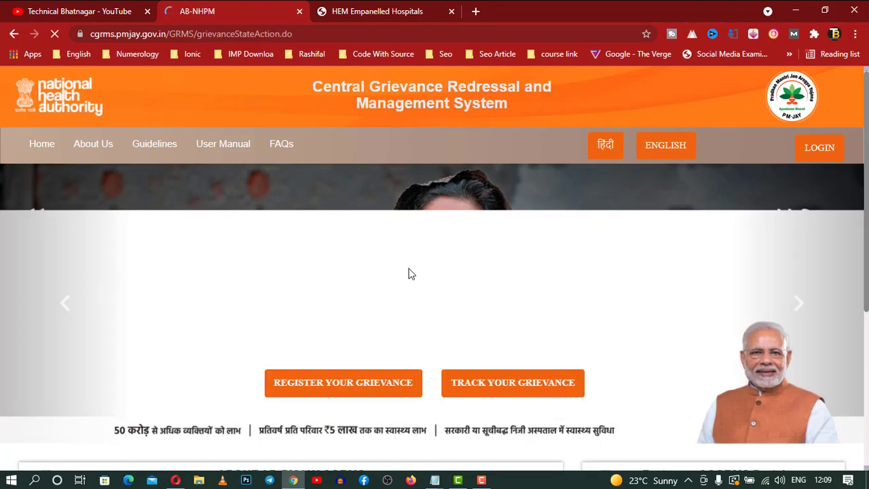